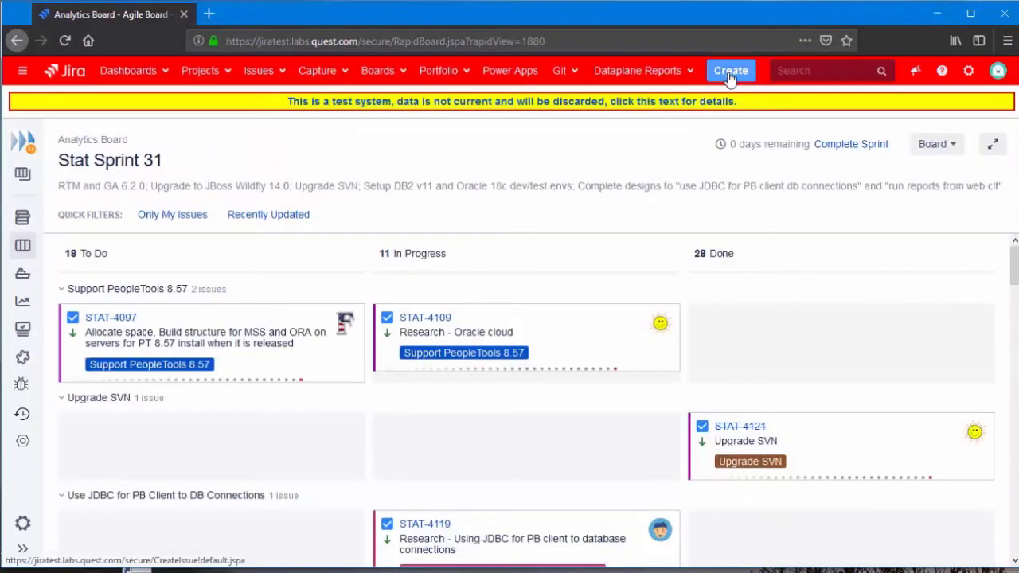
Create a Story in the Stat project with the summary "Integration with Stat - Demo"
click(731, 70)
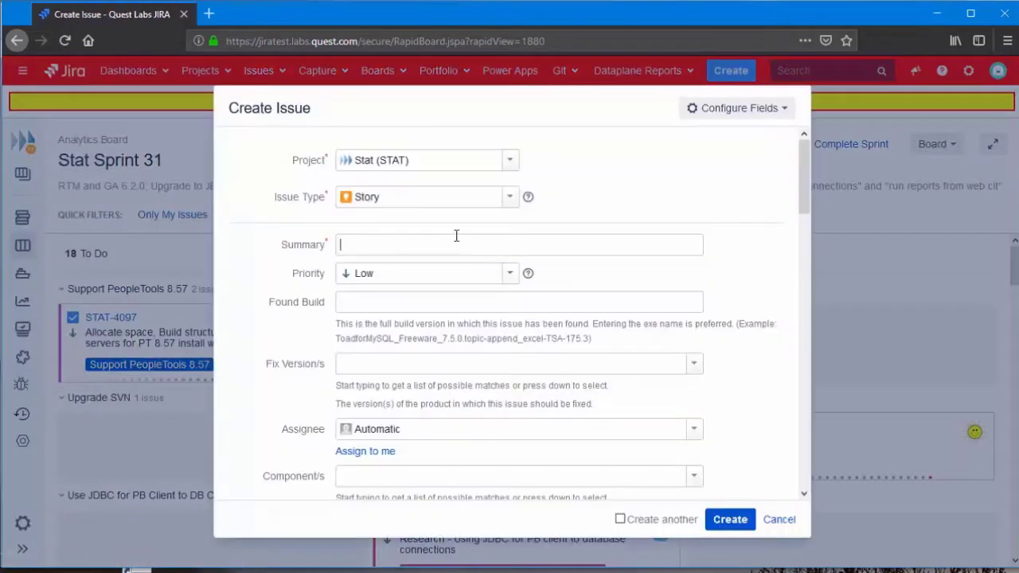
click(450, 243)
click(486, 260)
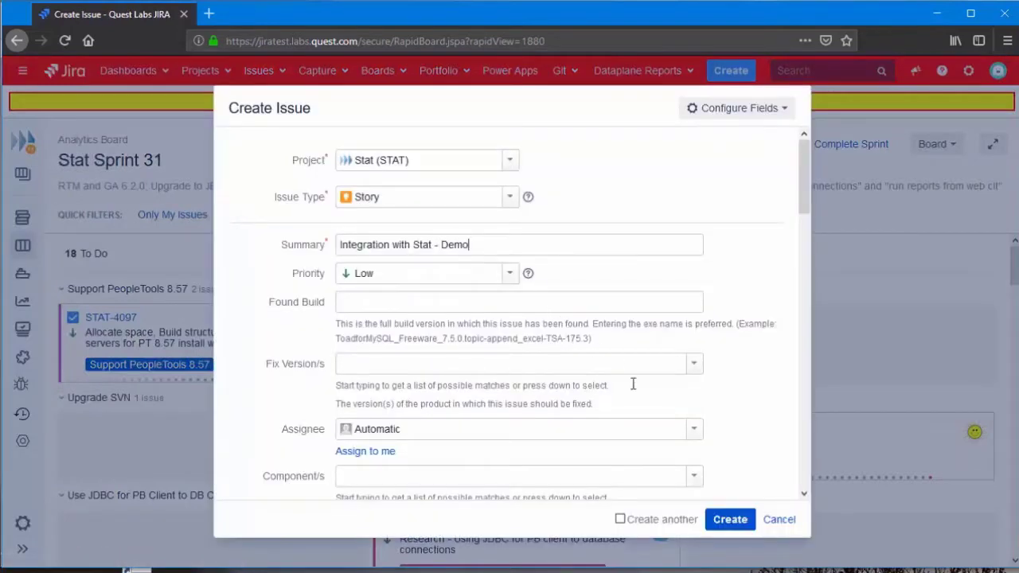
click(730, 520)
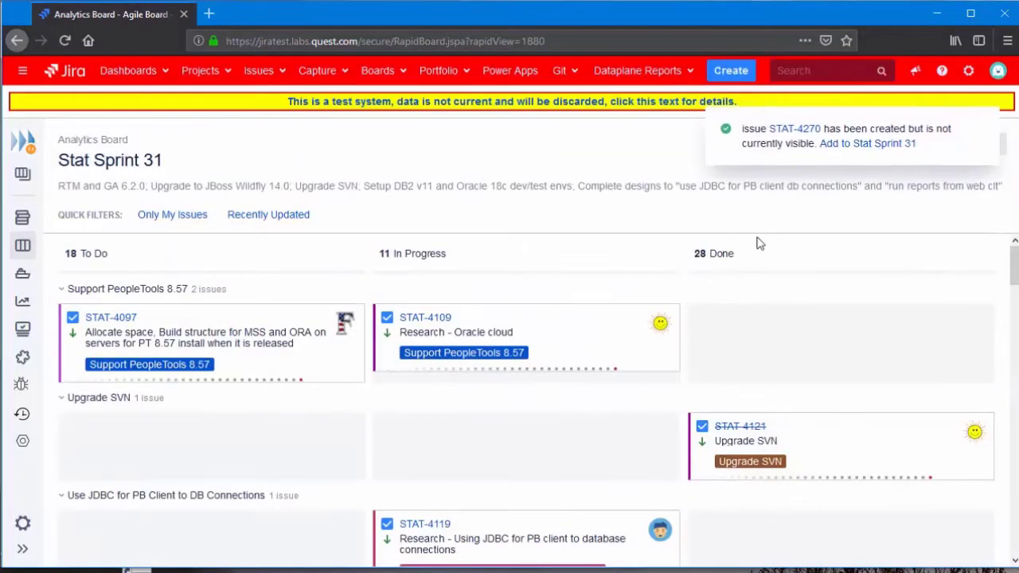
Open the newly created issue and start progress on it
click(789, 131)
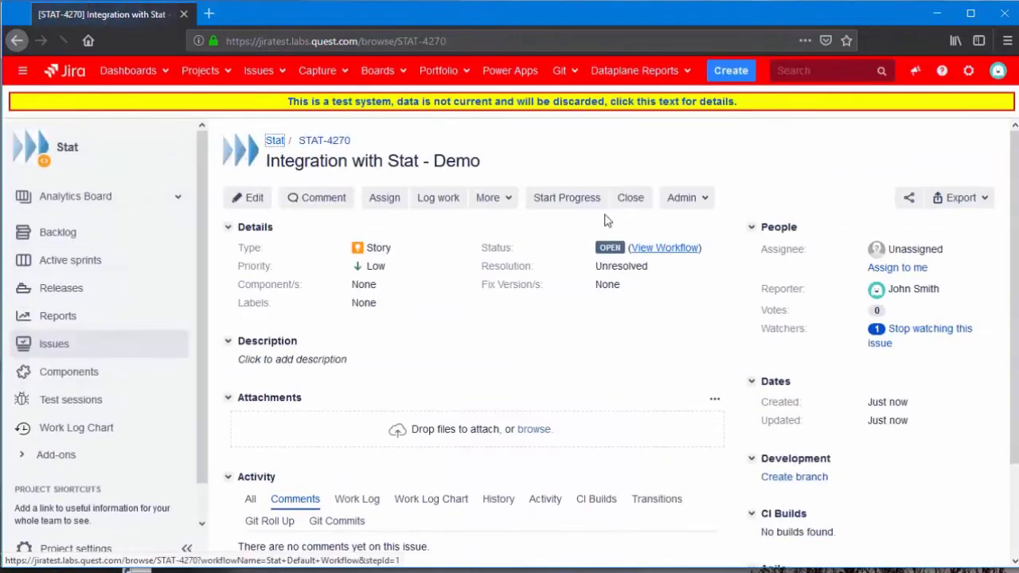
click(581, 209)
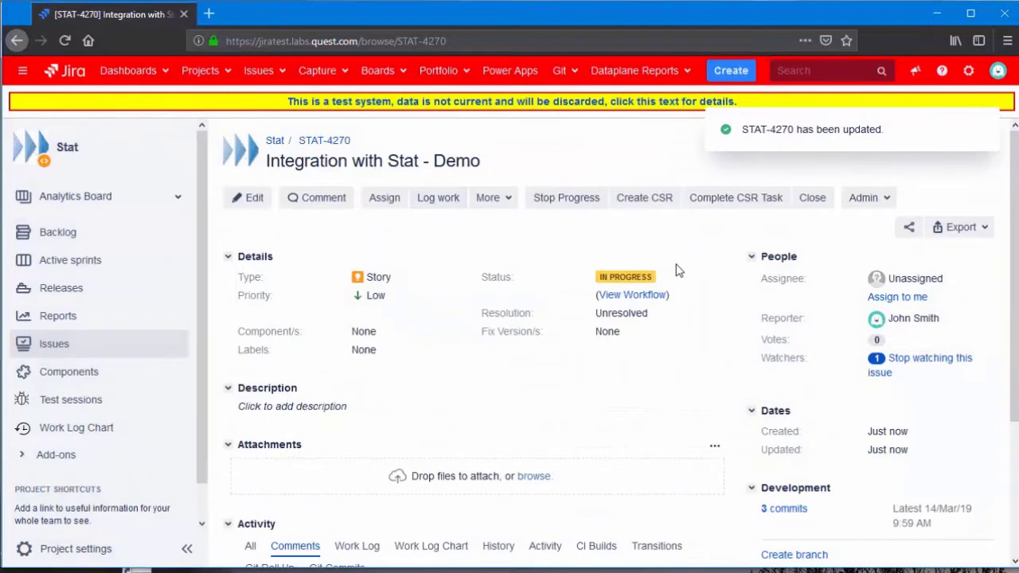
View the issue's workflow diagram and examine the transitions around the Create CSR status
click(649, 295)
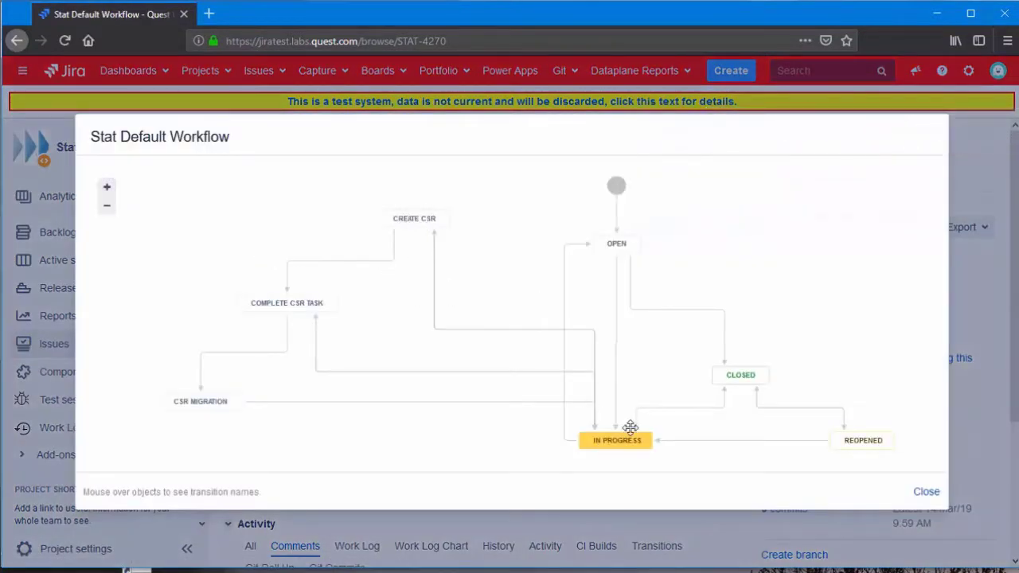
mouse_move(415, 220)
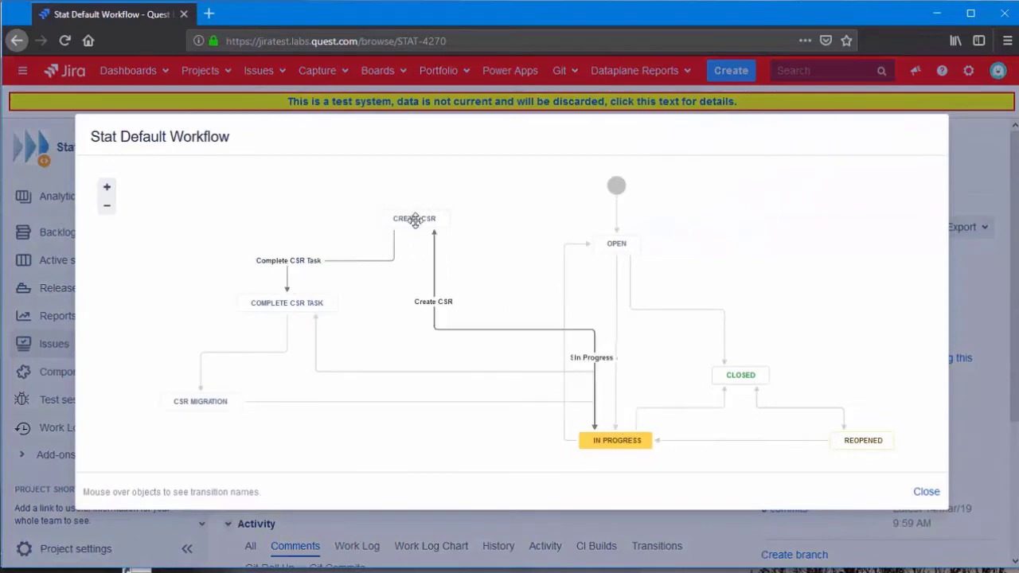
click(923, 491)
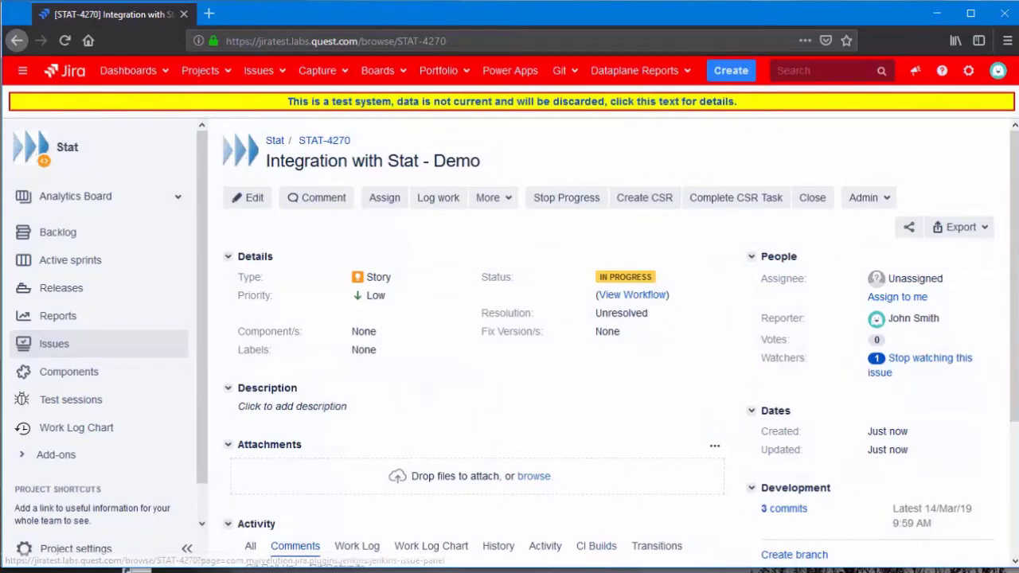
Apply the Create CSR transition to the issue and highlight the new CSR's number
click(633, 206)
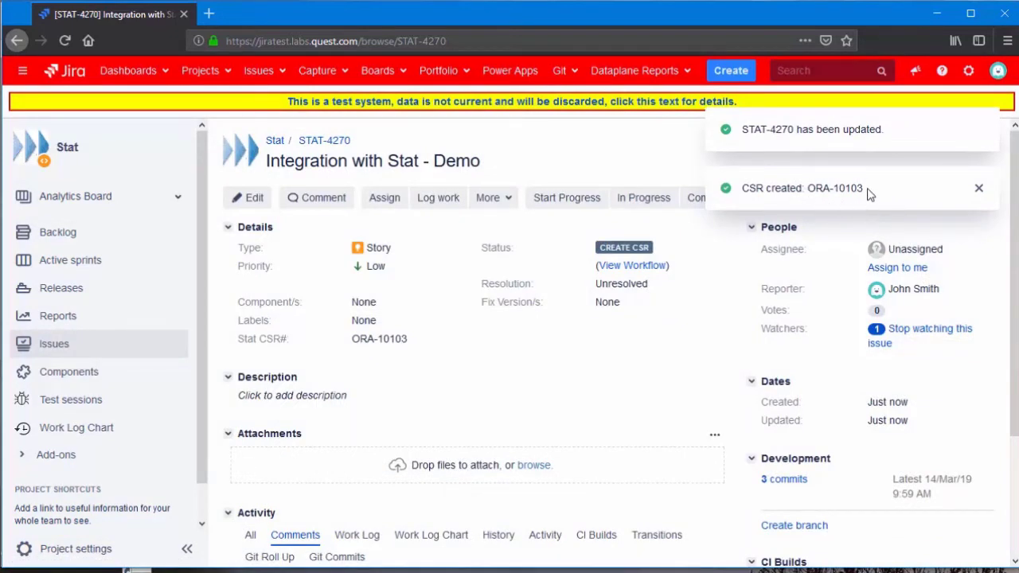
drag(868, 192, 809, 191)
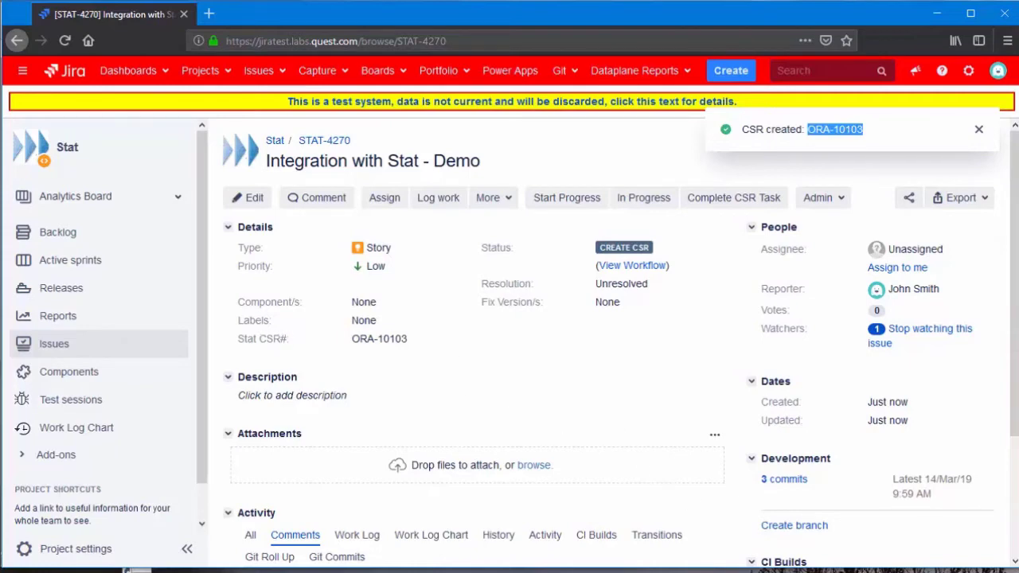
Switch to Stat, refresh the My CSRs list and open the CSR titled "Integration with Stat - Demo"
key(alt+Tab)
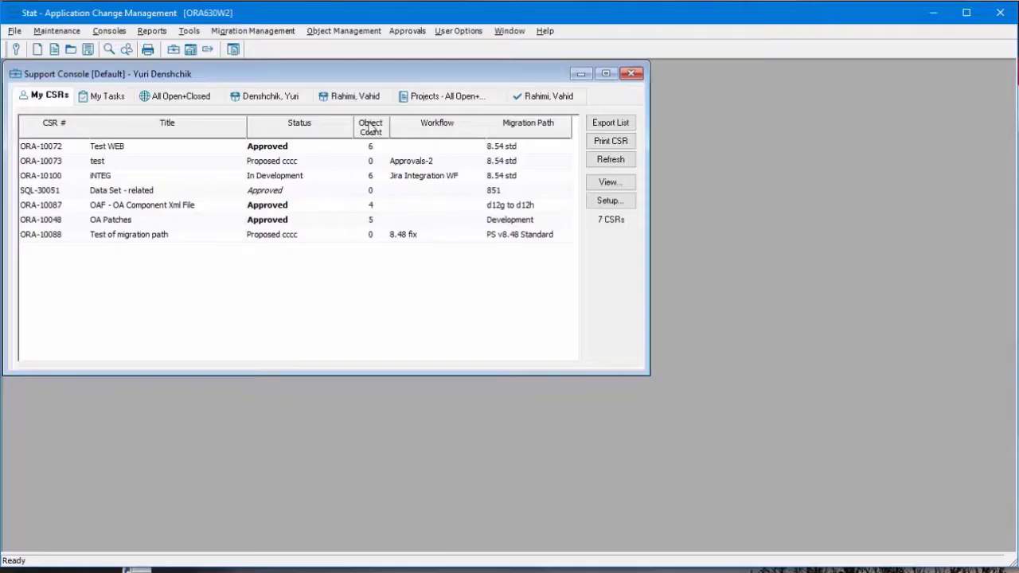
click(611, 160)
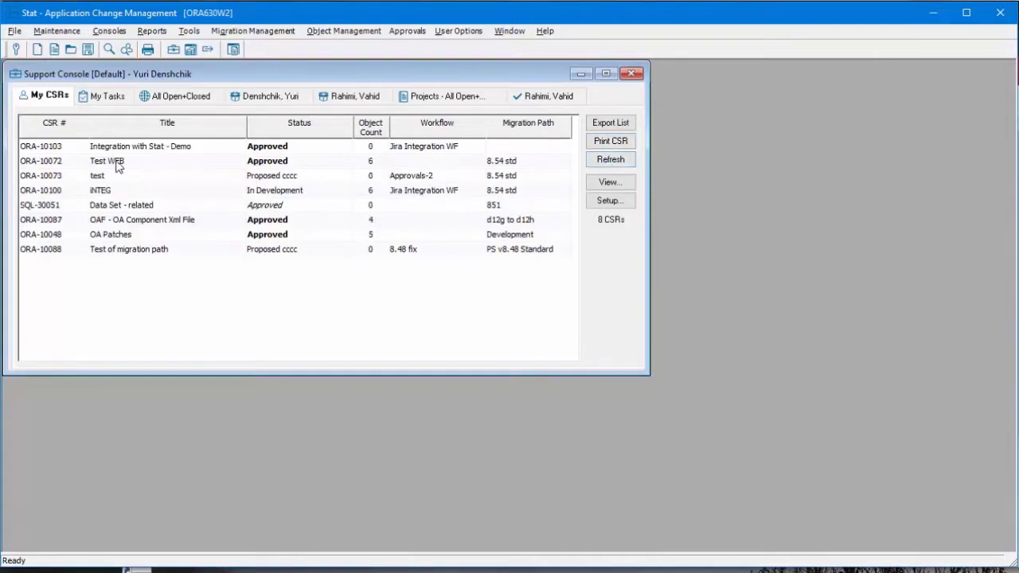
click(108, 148)
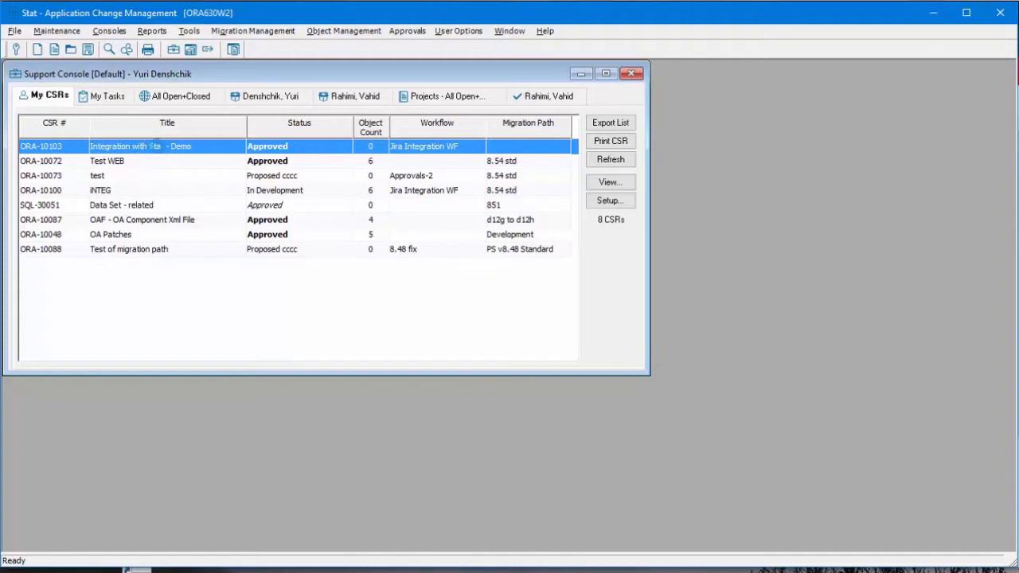
double_click(191, 150)
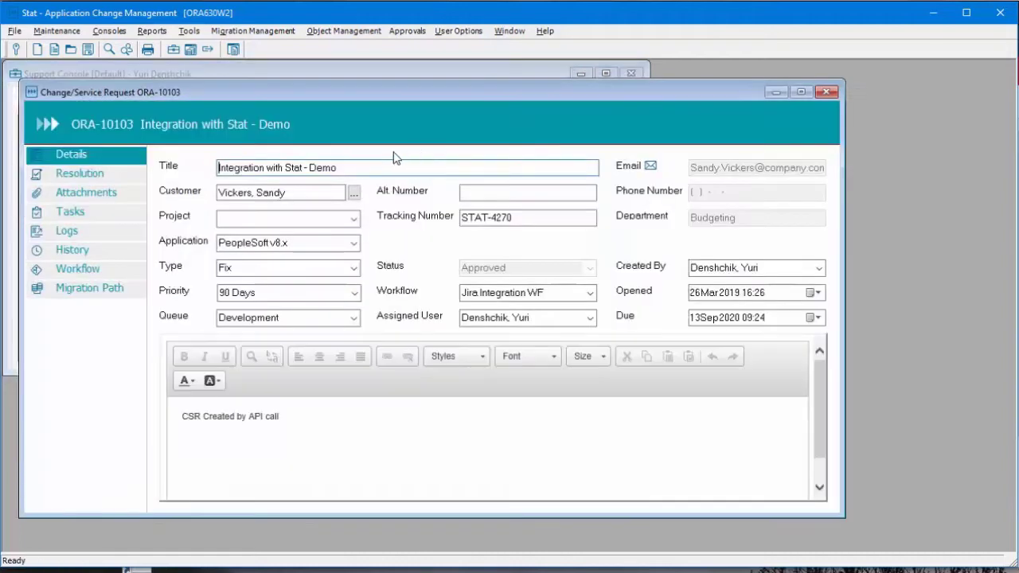
Check the CSR's title and tracking number against the Jira issue
drag(367, 167, 215, 167)
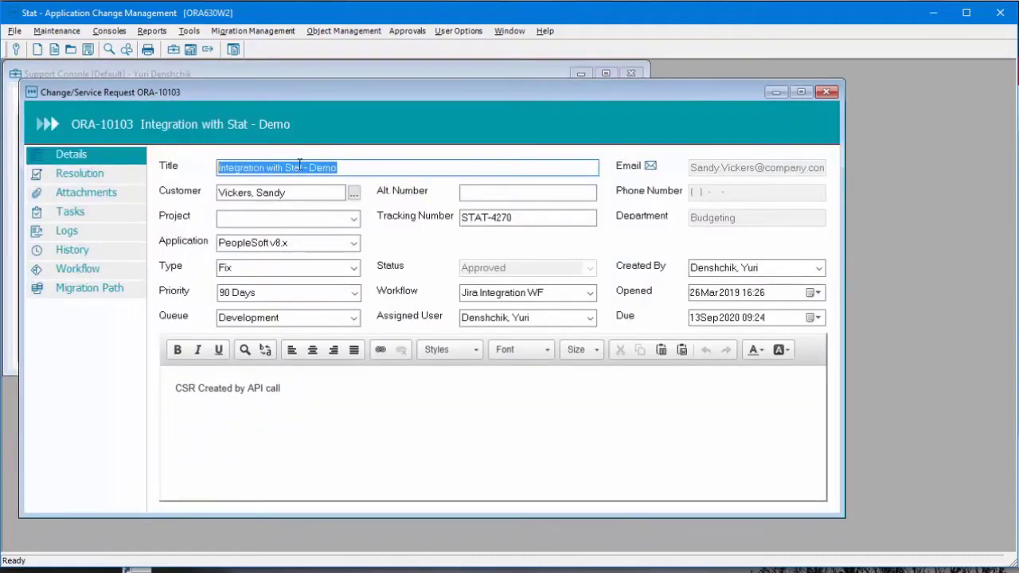
click(347, 169)
click(498, 217)
drag(527, 218, 441, 218)
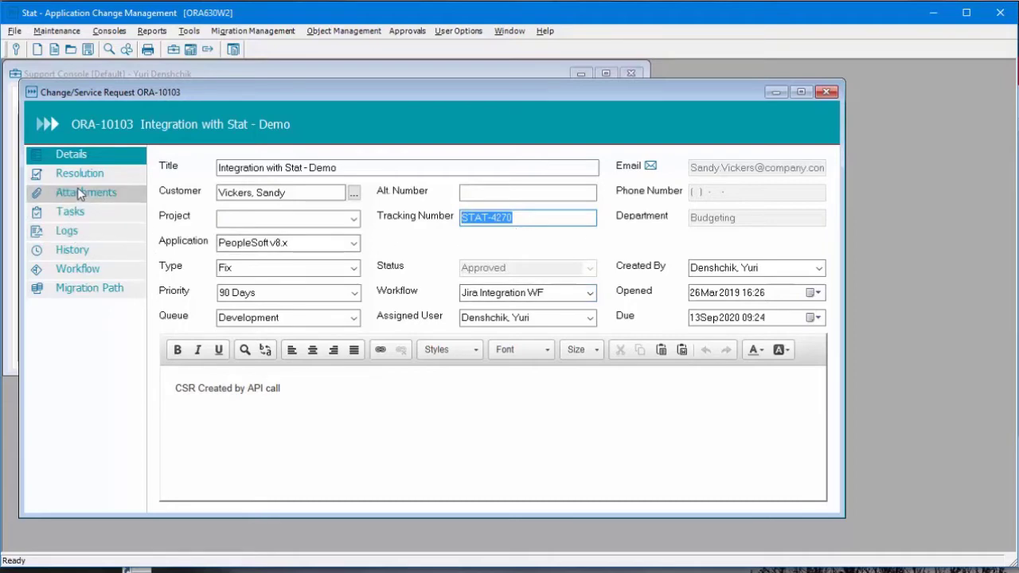
Review the CSR's tasks and the transfer rules from Approved to In Development, and close the CSR
click(76, 212)
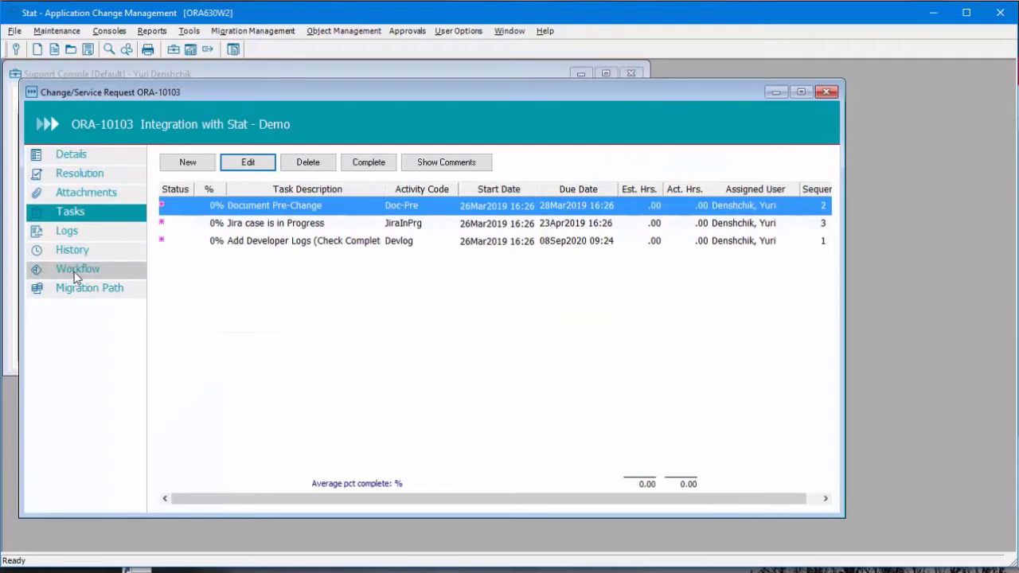
click(77, 275)
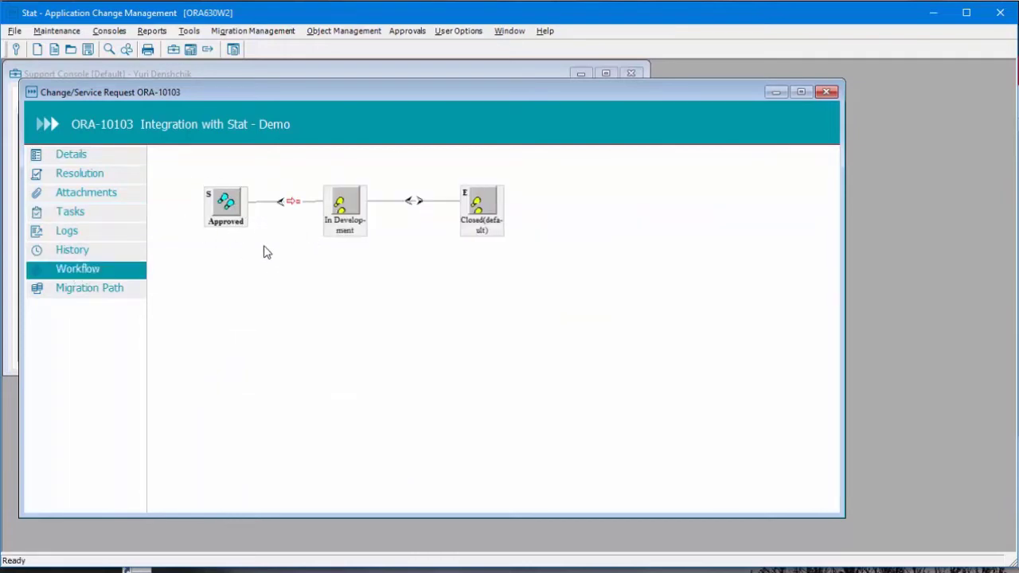
double_click(294, 205)
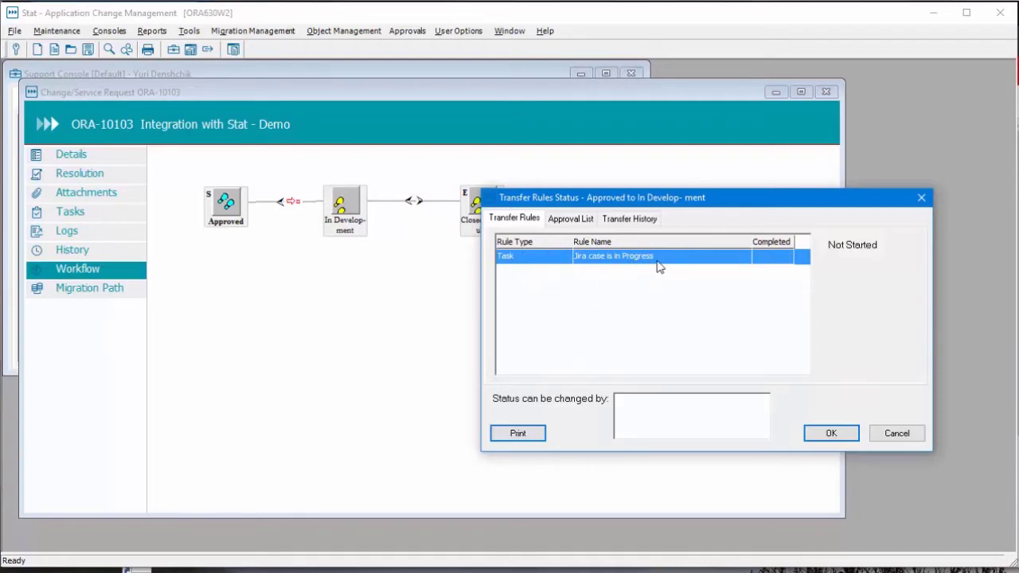
click(836, 435)
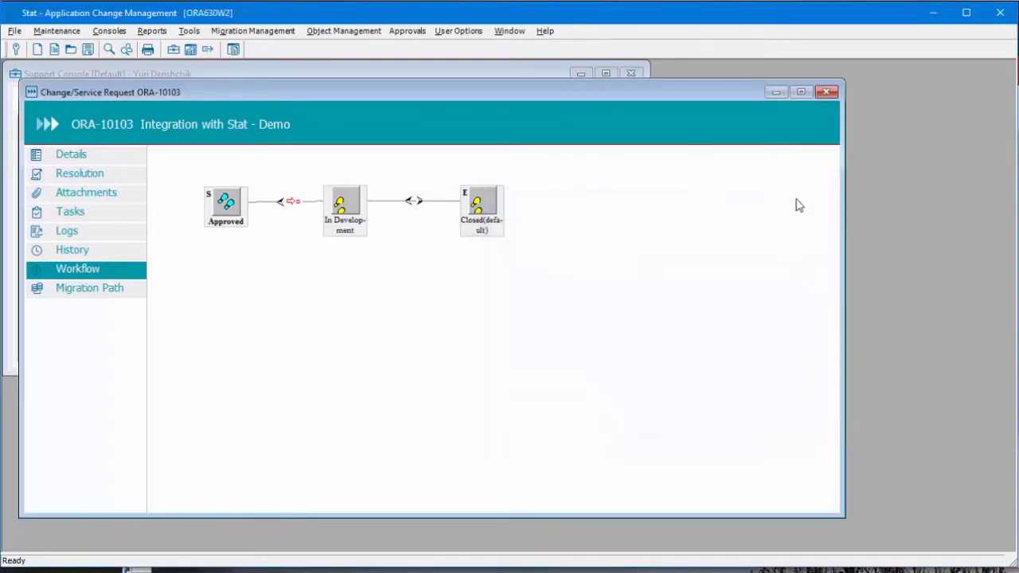
click(827, 91)
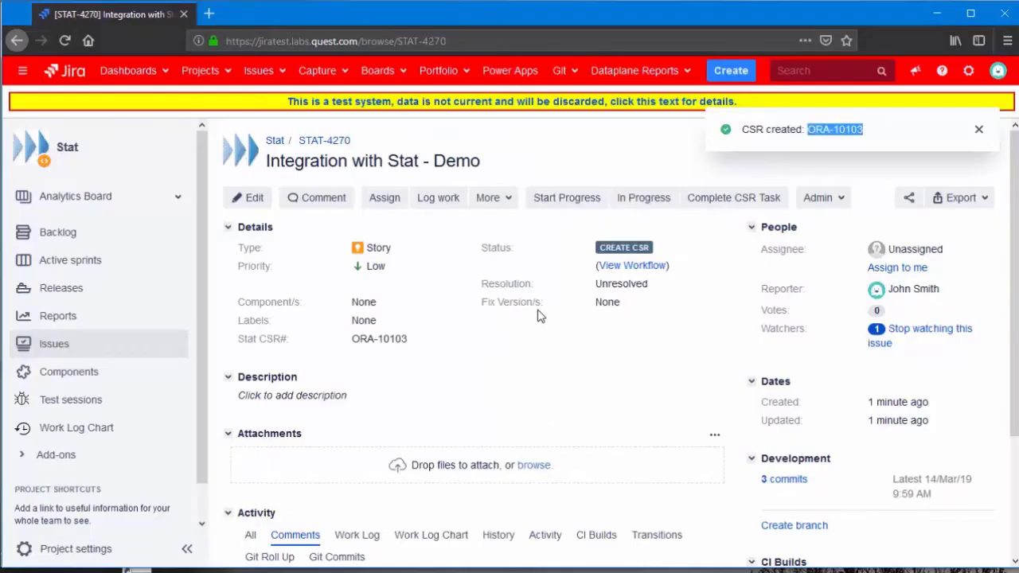
In Jira, apply the Complete CSR Task transition to the issue, and refresh the My CSRs list in Stat
click(732, 205)
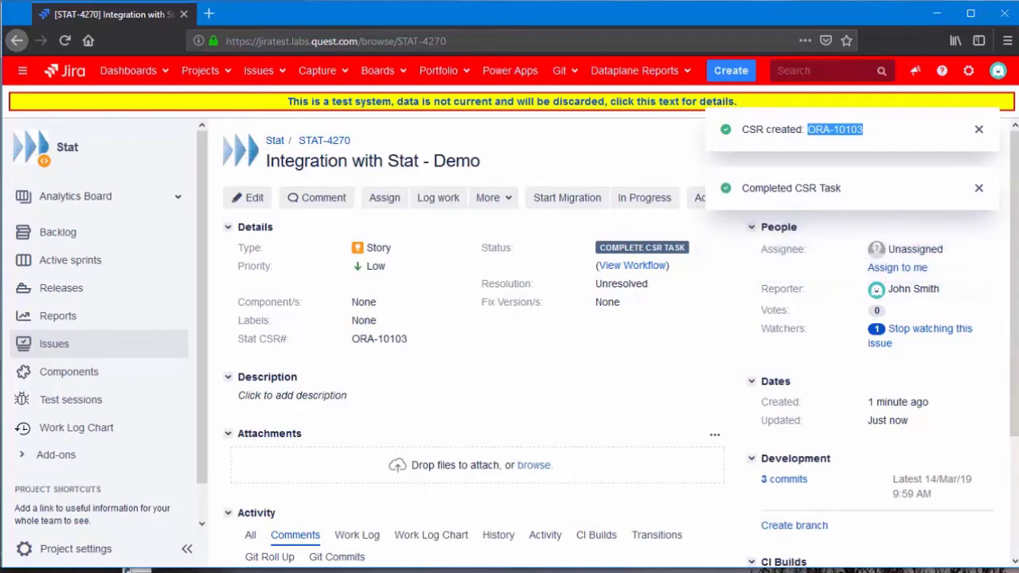
key(alt+Tab)
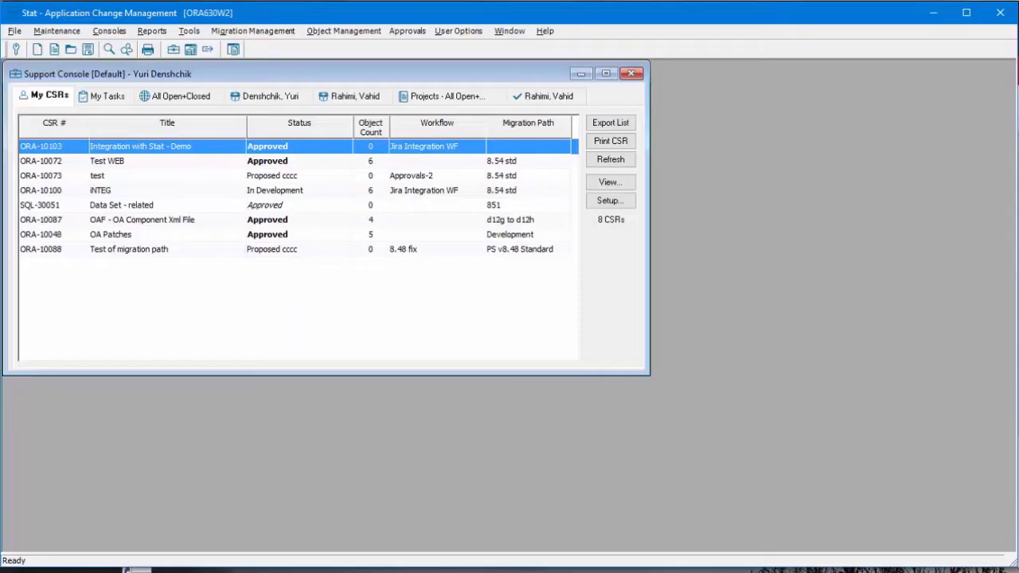
click(613, 162)
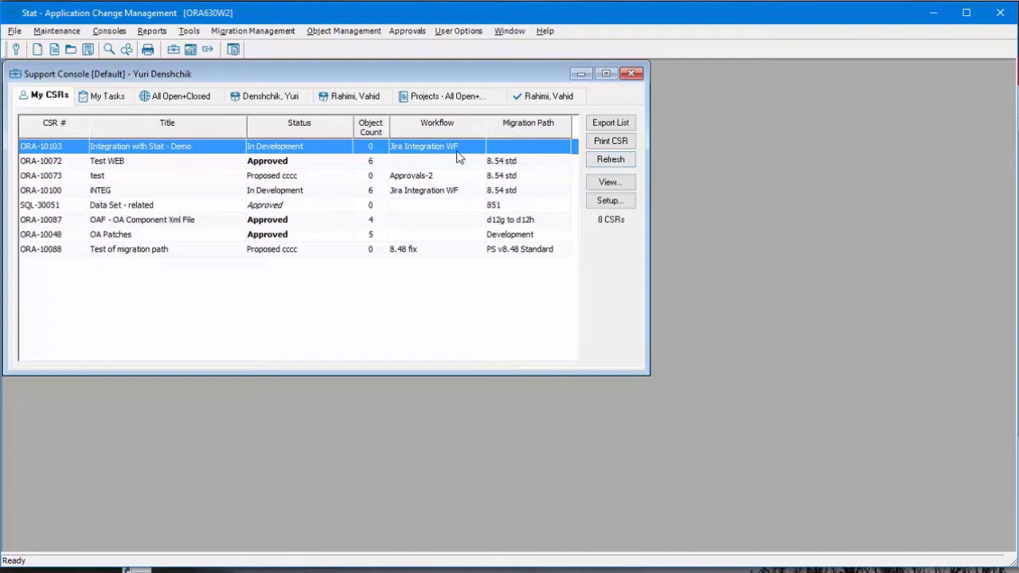
Reopen the "Integration with Stat - Demo" CSR and check its "Jira case is in Progress" task and its workflow
double_click(288, 147)
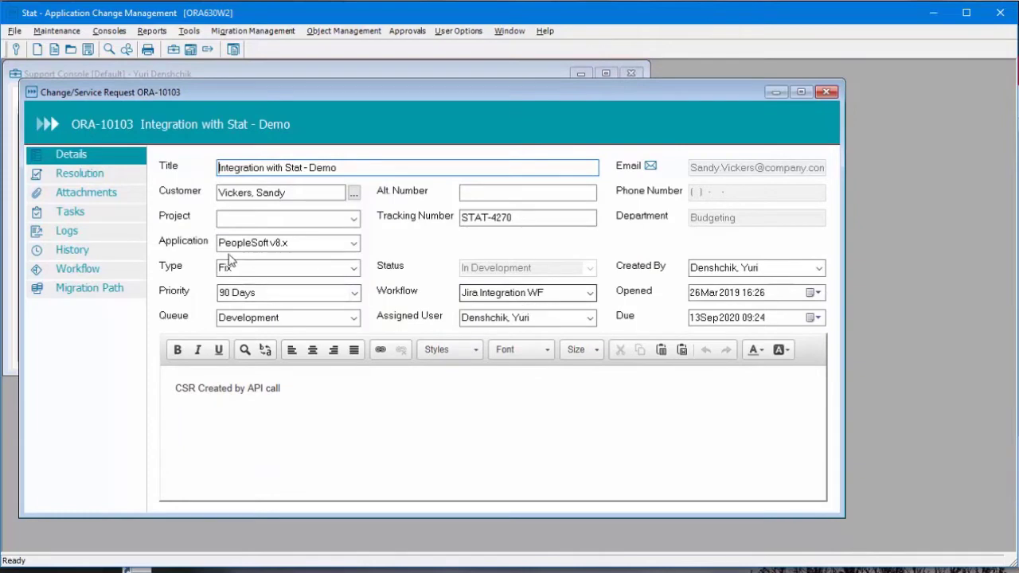
click(93, 219)
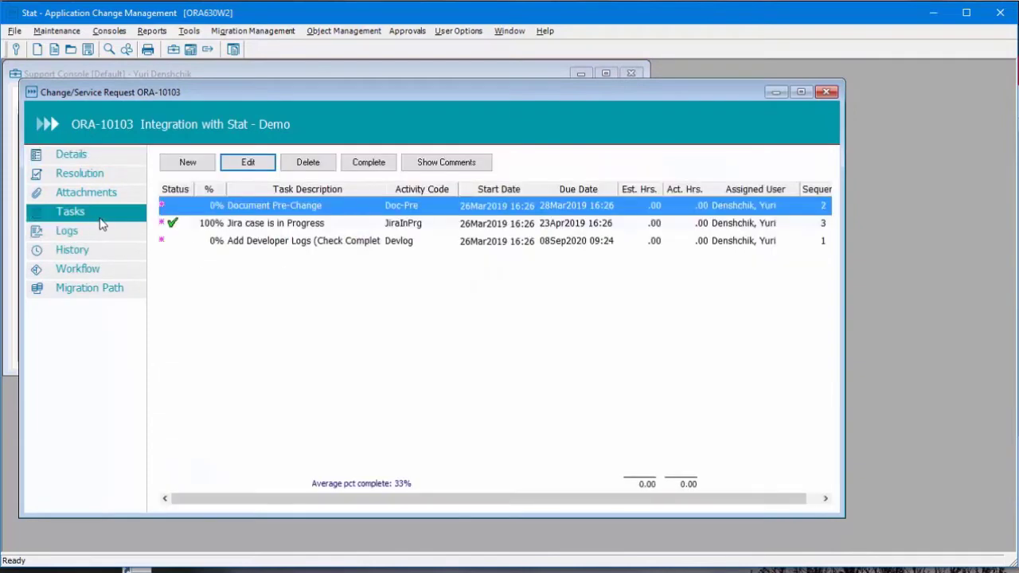
click(199, 225)
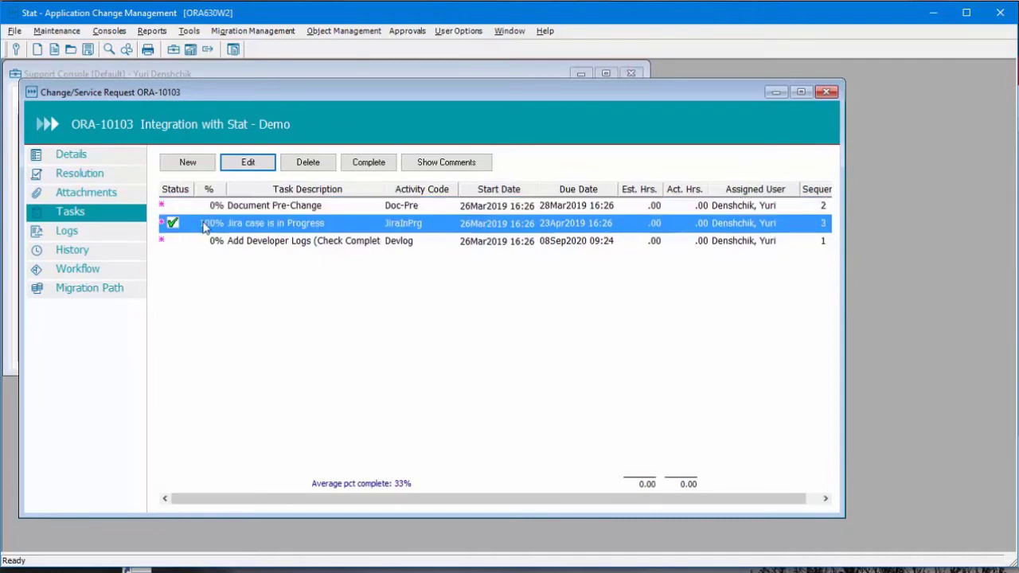
click(84, 270)
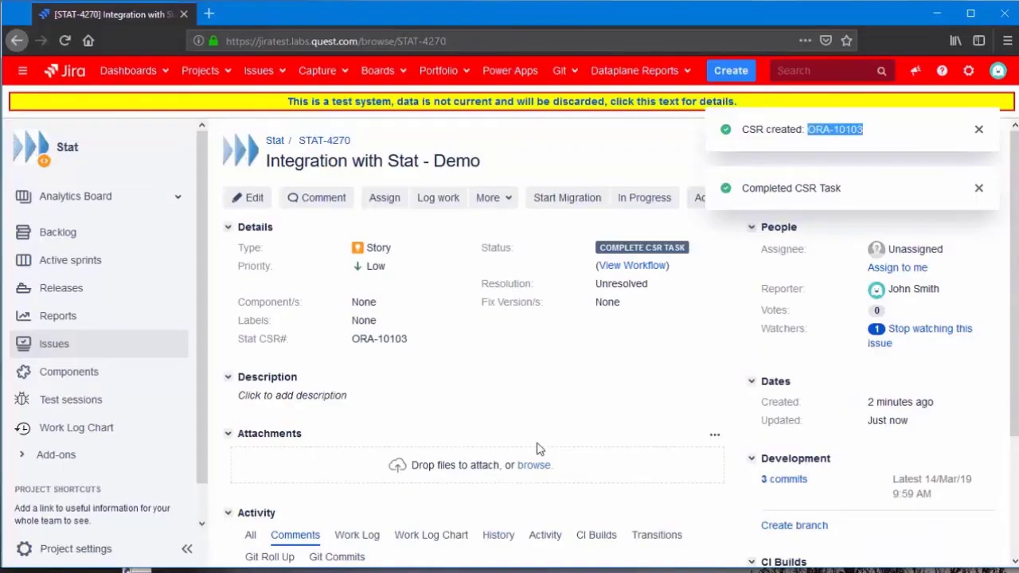
Switch to Jira and read the Stat comment in the issue's activity section
click(543, 434)
scroll(550, 422, down, 2)
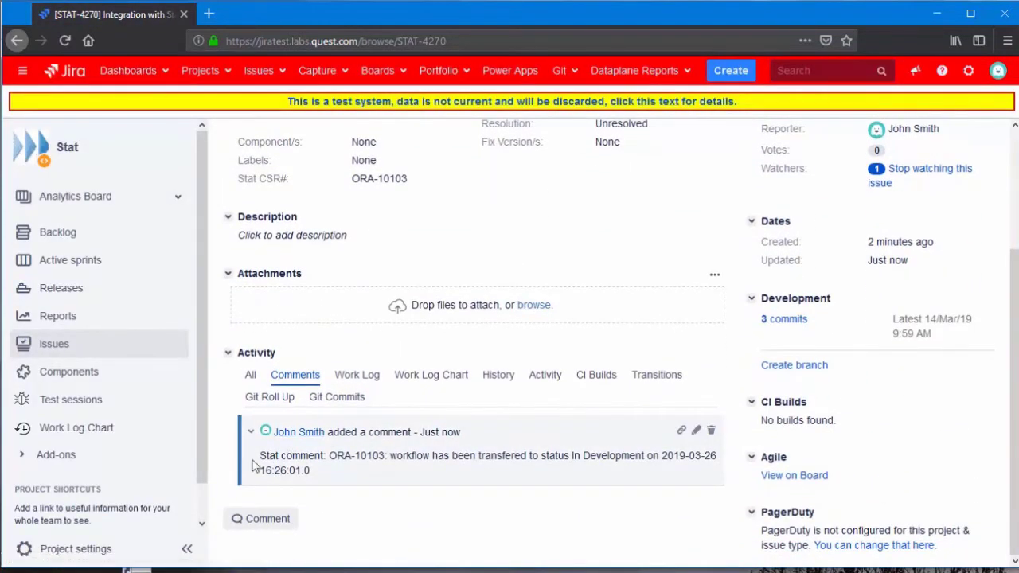
drag(260, 456, 704, 469)
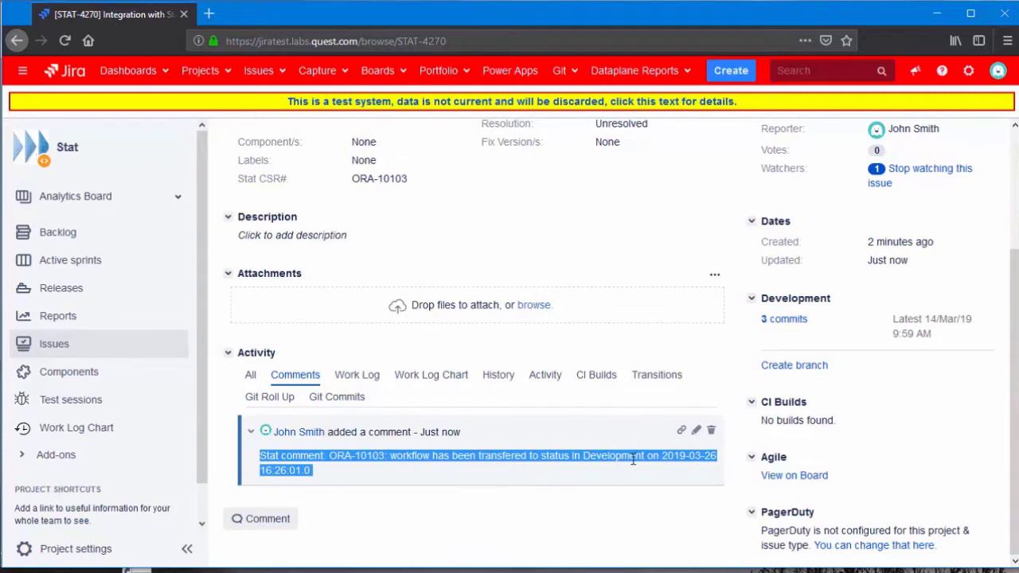
click(434, 480)
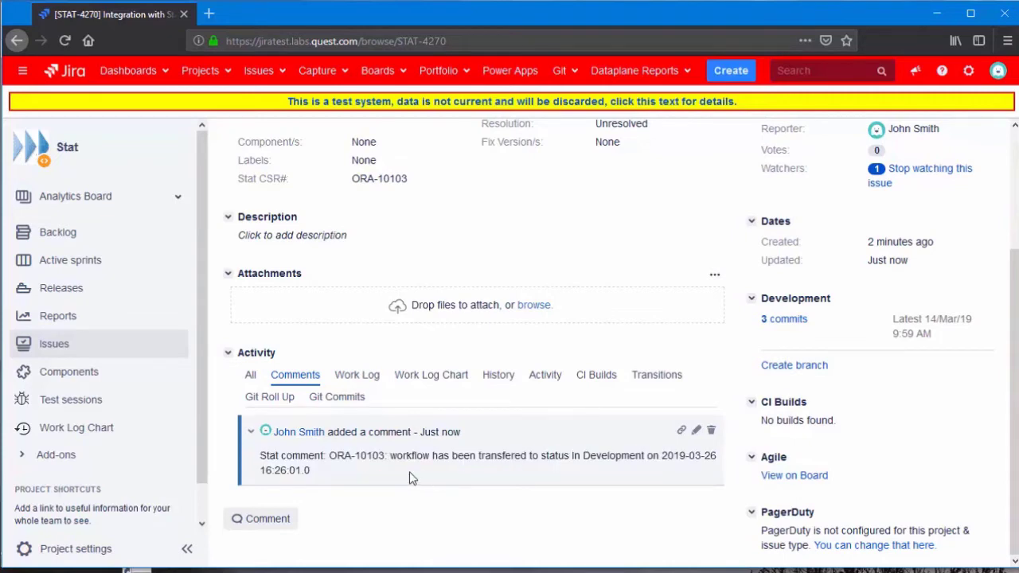
scroll(412, 478, up, 3)
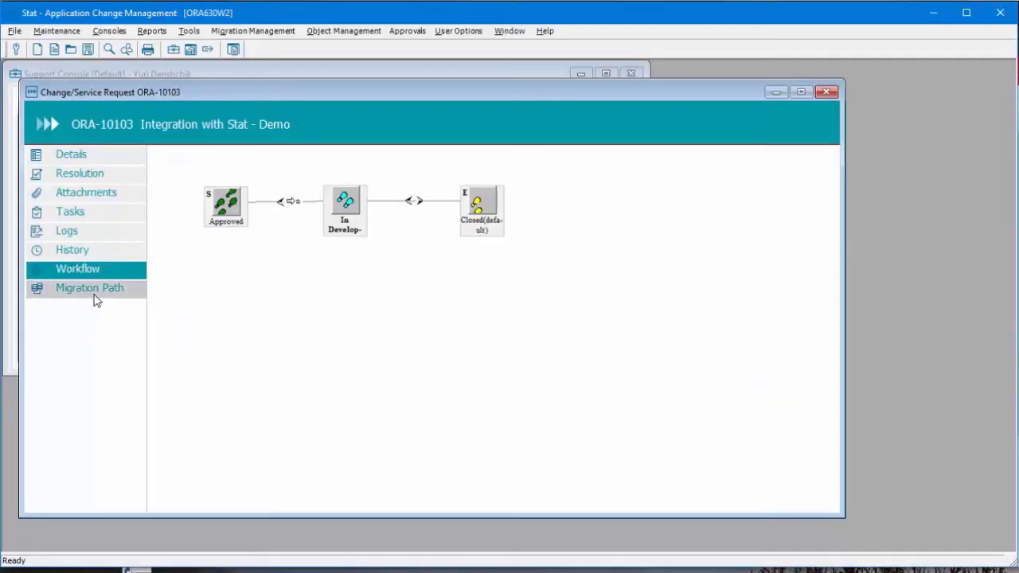
Switch to Stat and set the CSR's migration path to 8.54 std
click(95, 300)
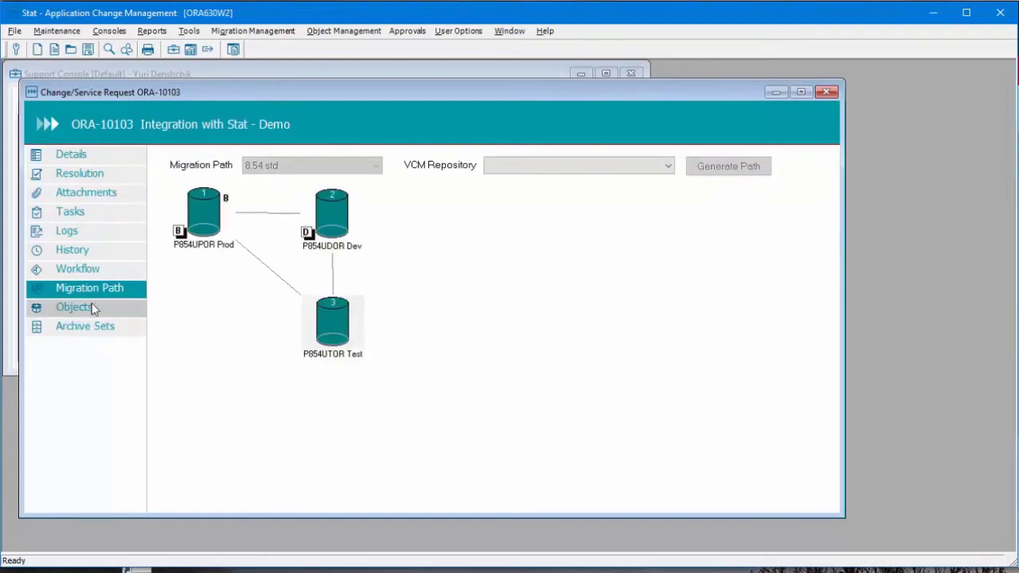
In the CSR's objects, list the COBOL objects of the P854UDOR Dev environment
click(112, 306)
click(318, 164)
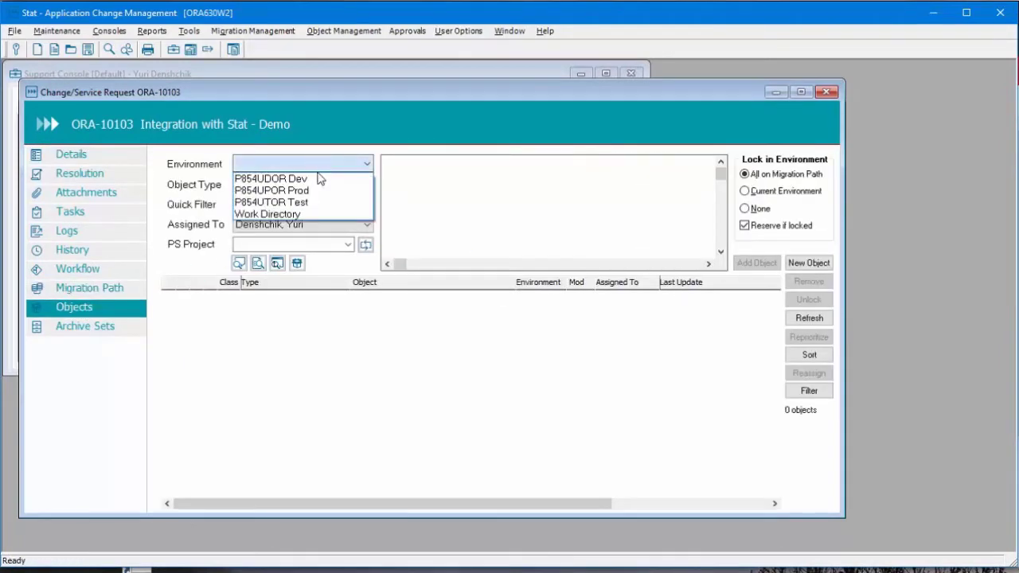
click(318, 176)
click(364, 184)
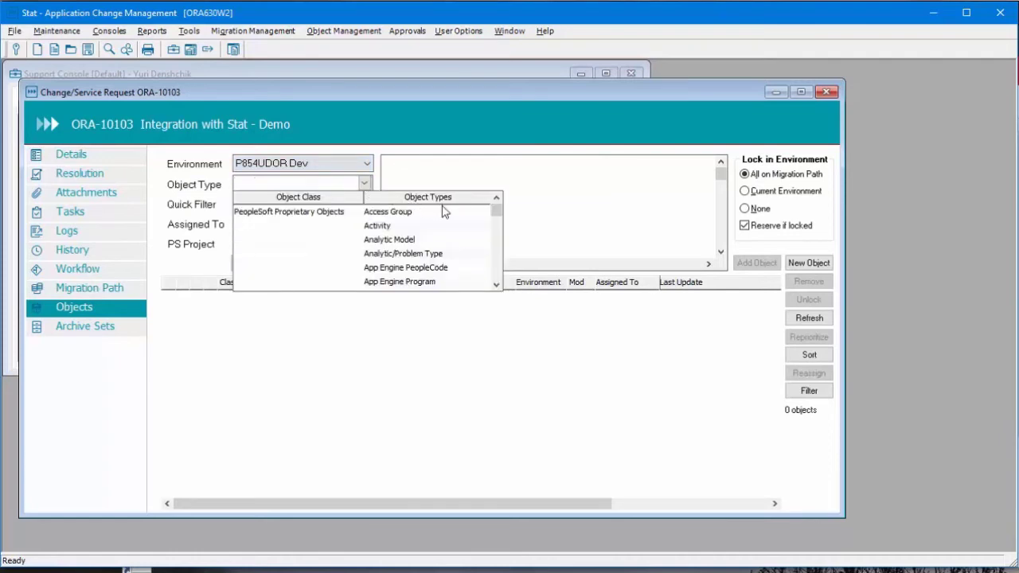
drag(495, 214, 502, 271)
click(394, 226)
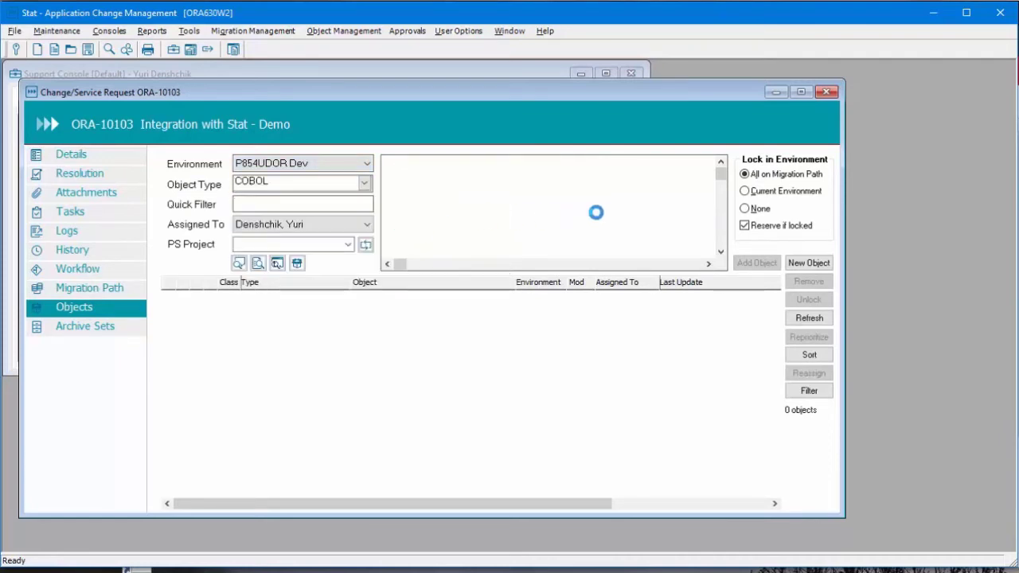
scroll(537, 234, down, 2)
scroll(409, 217, up, 1)
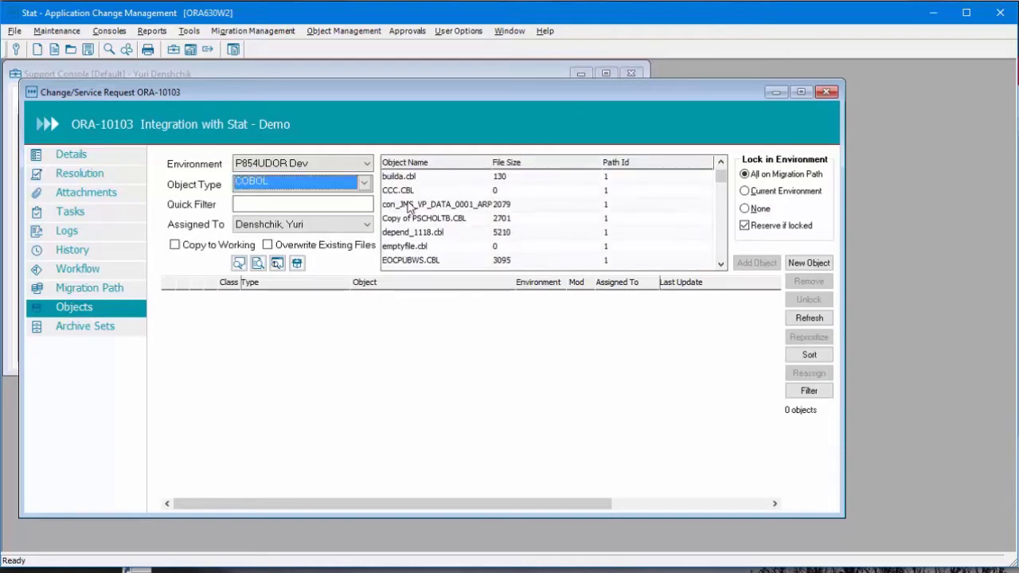
Add CCC.CBL to the CSR as the same file as CCC.cbl, and add the con_JMS_VP_DATA_0001 COBOL file
double_click(410, 191)
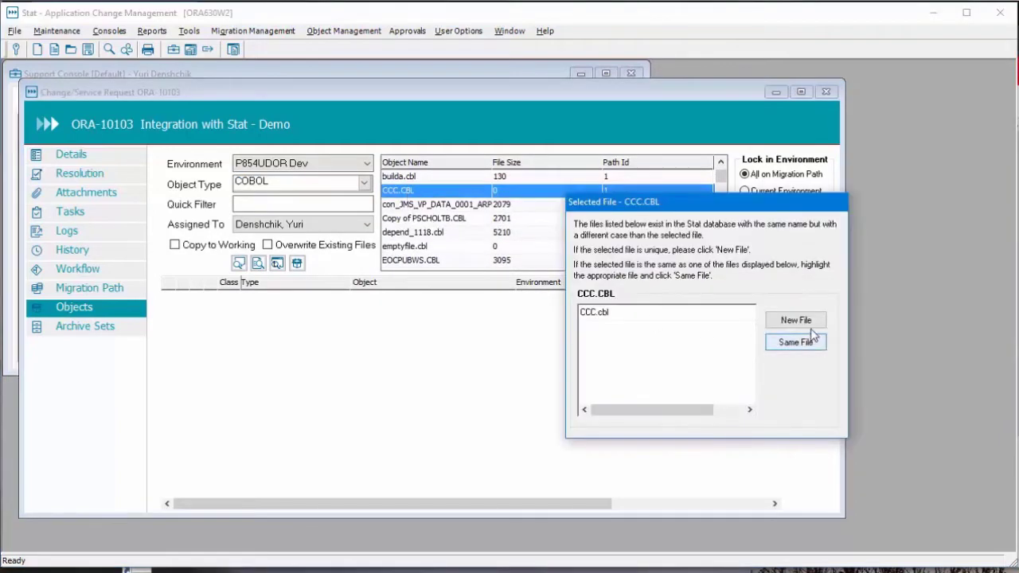
click(812, 336)
click(758, 438)
double_click(436, 205)
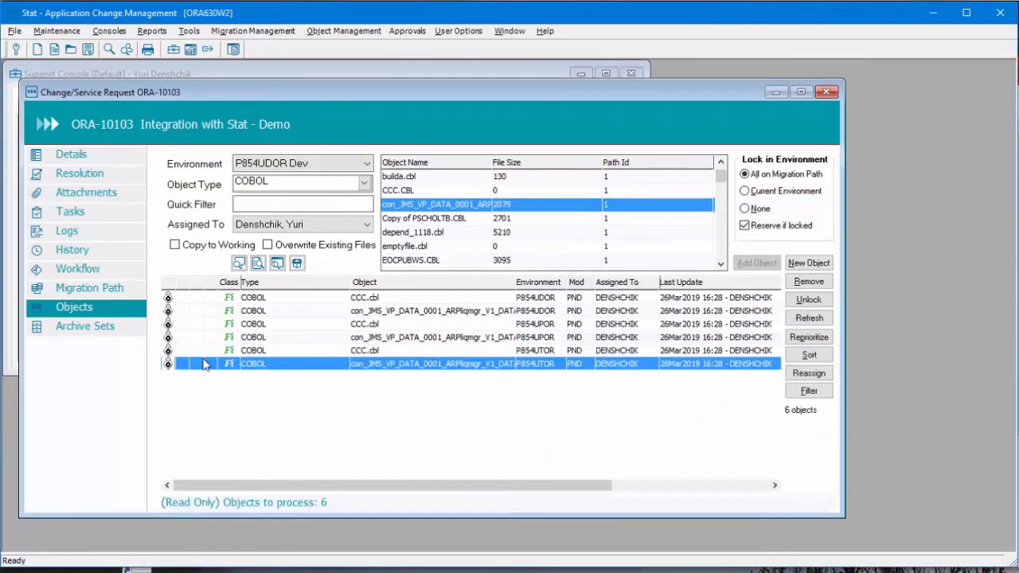
Refresh the CSR's archive sets and set up a migration of the Stat Baseline Set to P854UDOR Dev
click(90, 333)
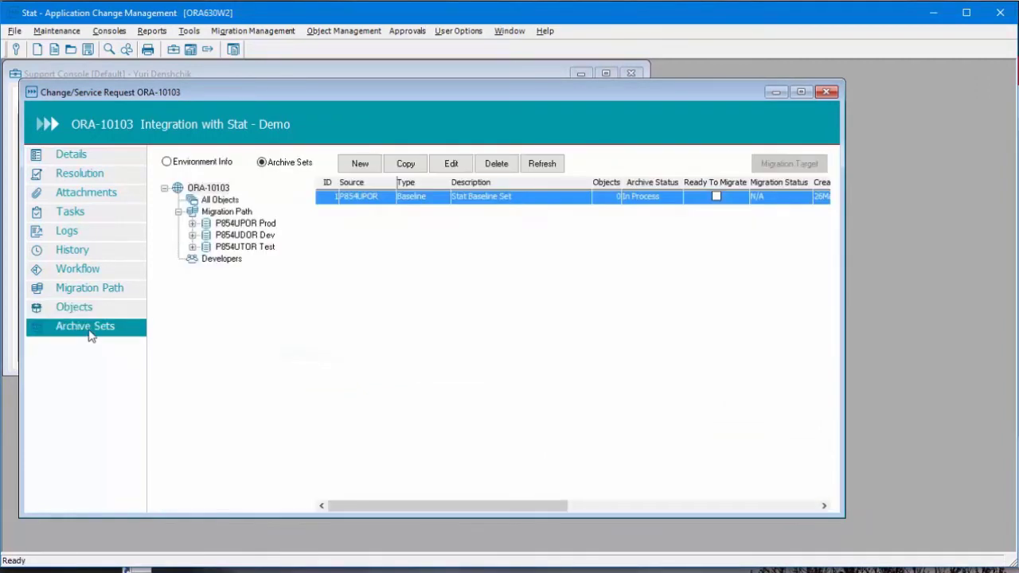
click(535, 169)
click(544, 168)
drag(359, 204, 259, 239)
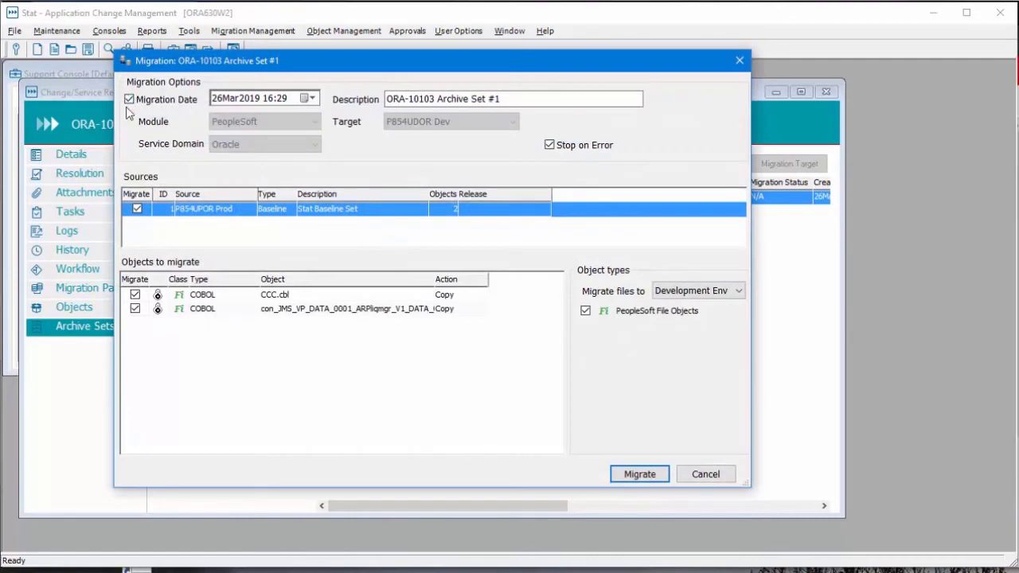
Turn off the migration date and plan the migration with its pre and post migration steps included
click(130, 99)
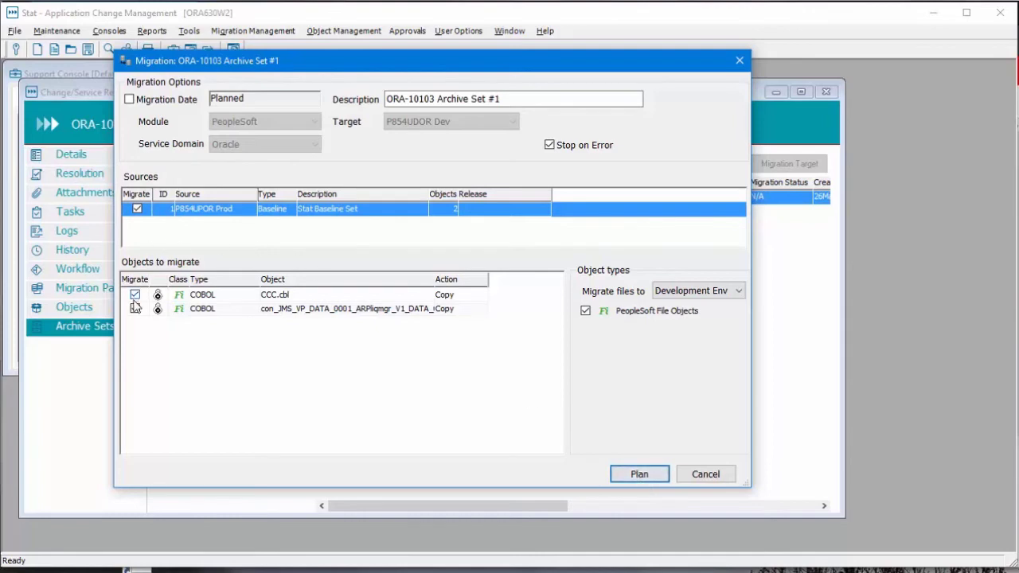
click(629, 474)
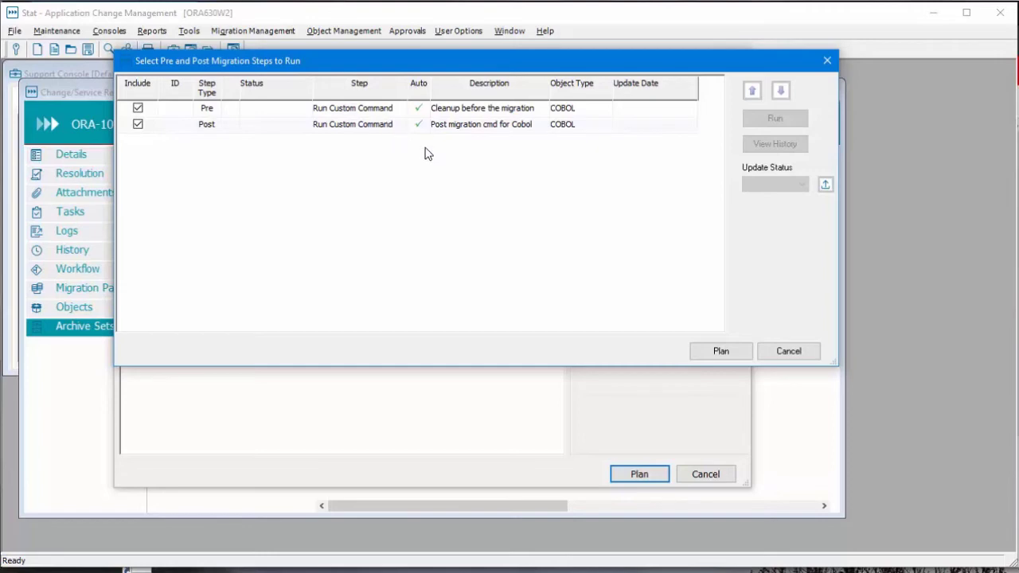
click(722, 354)
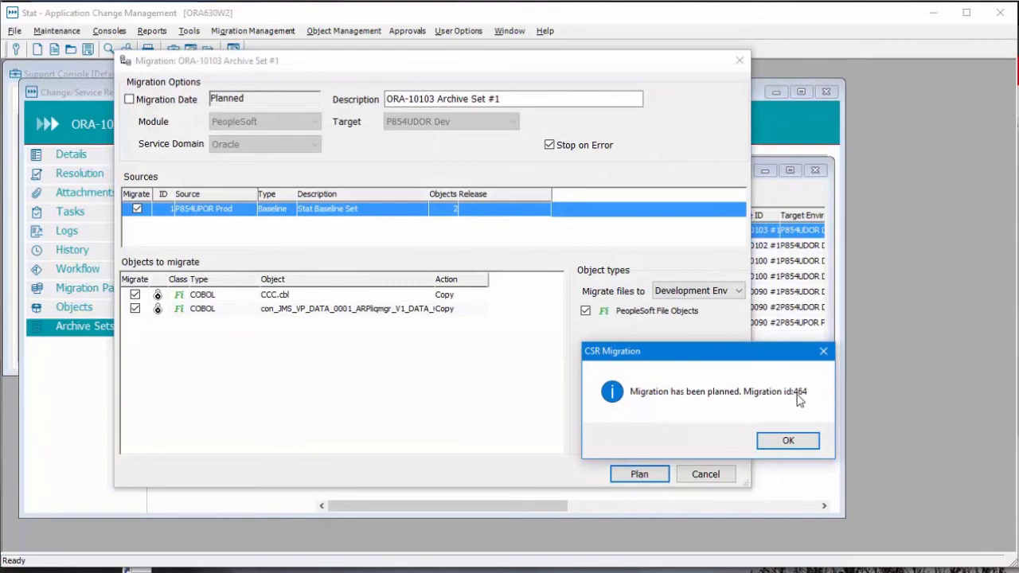
click(787, 441)
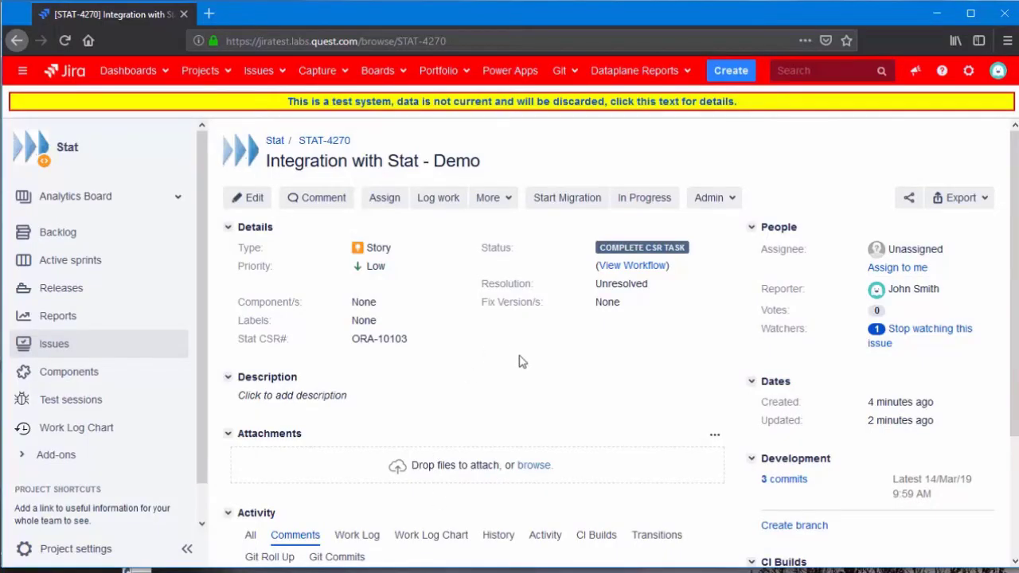
Switch to Jira, refresh the issue to check its Stat Migr ID, and apply the Start Migration transition
key(F5)
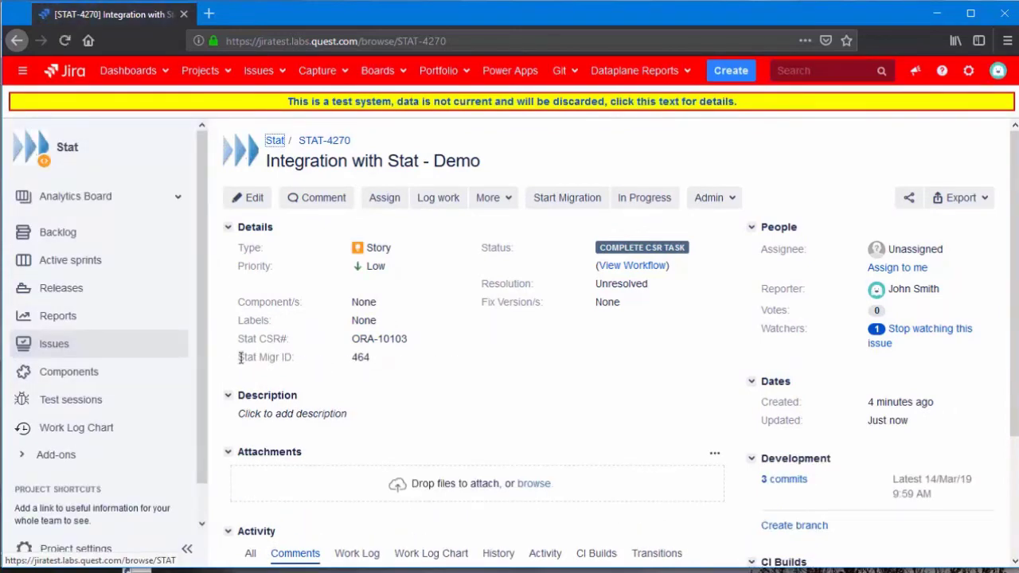
drag(236, 358, 412, 367)
click(422, 367)
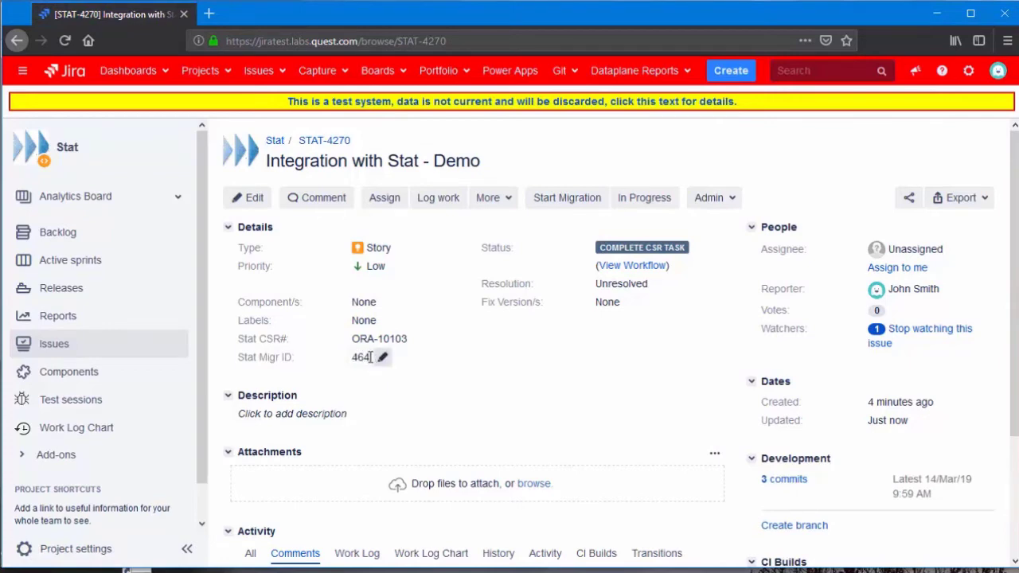
drag(371, 358, 351, 358)
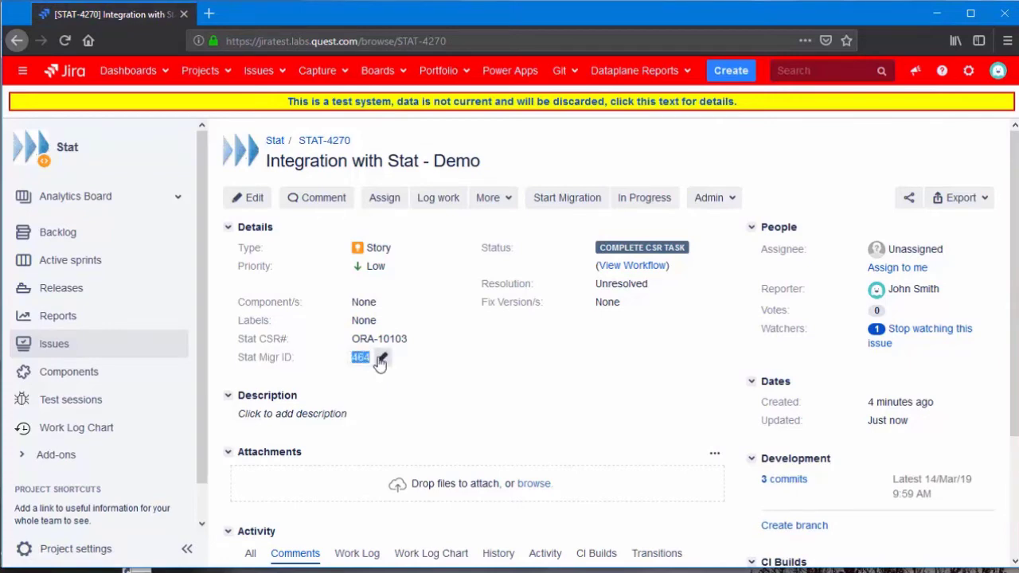
click(426, 375)
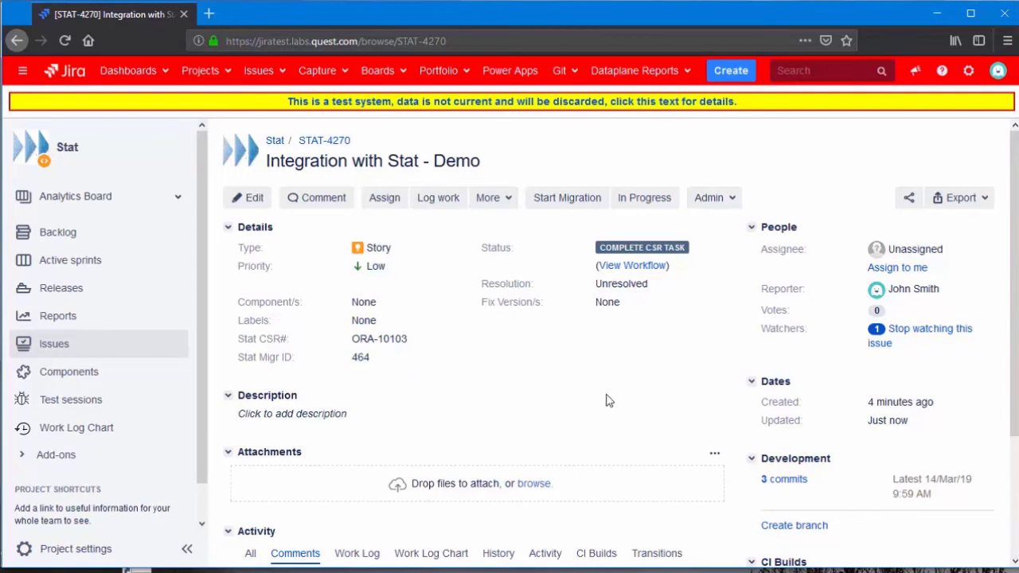
click(560, 204)
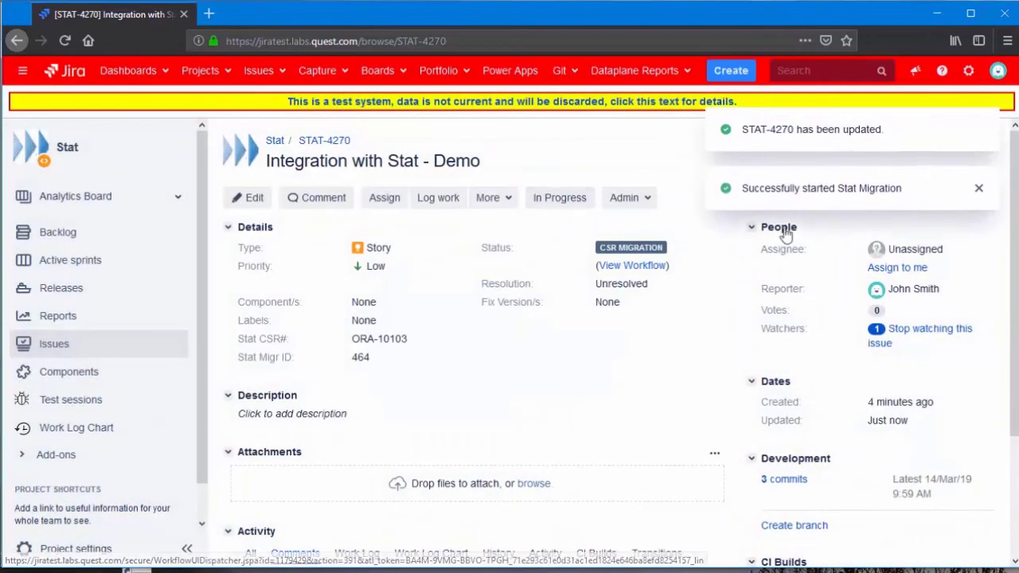
Switch to Stat and inspect the CSR migration's details, including its pre and post migration steps
click(136, 571)
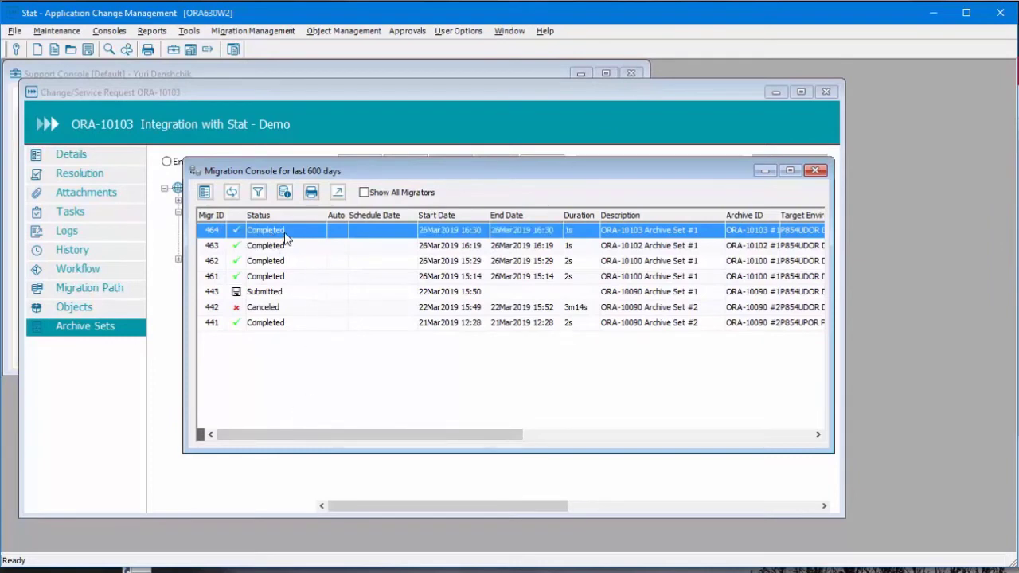
double_click(287, 239)
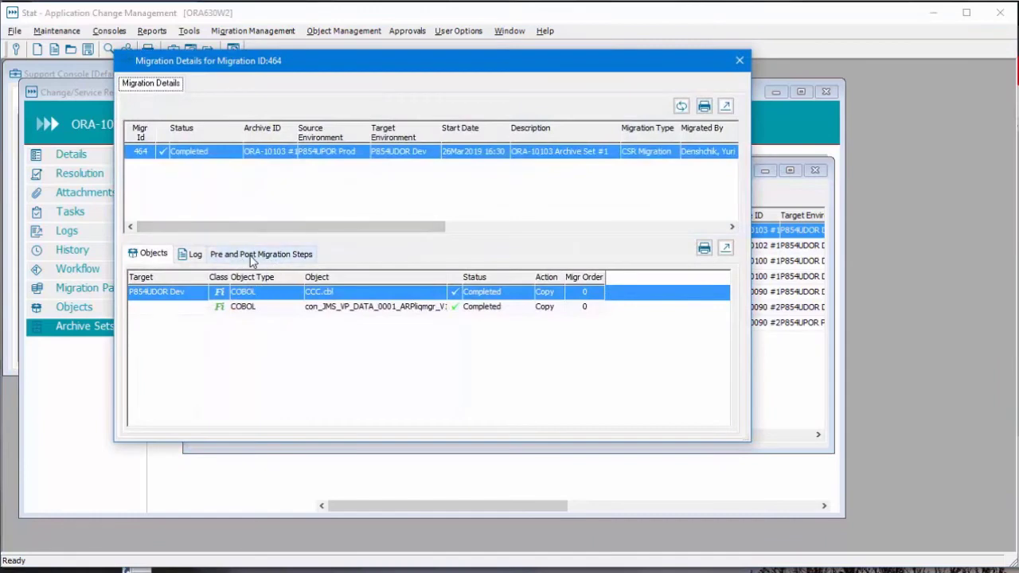
click(251, 257)
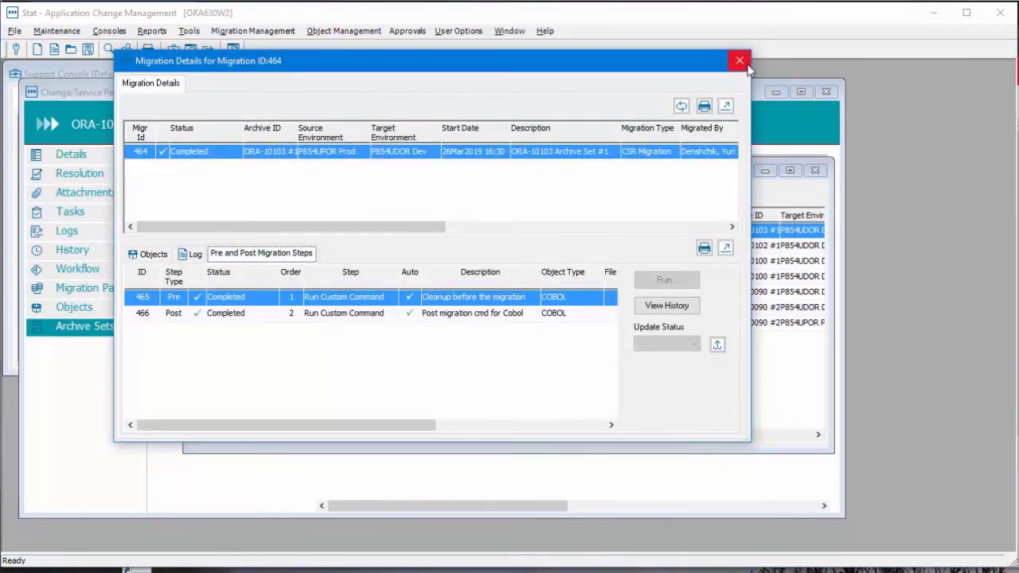
click(740, 61)
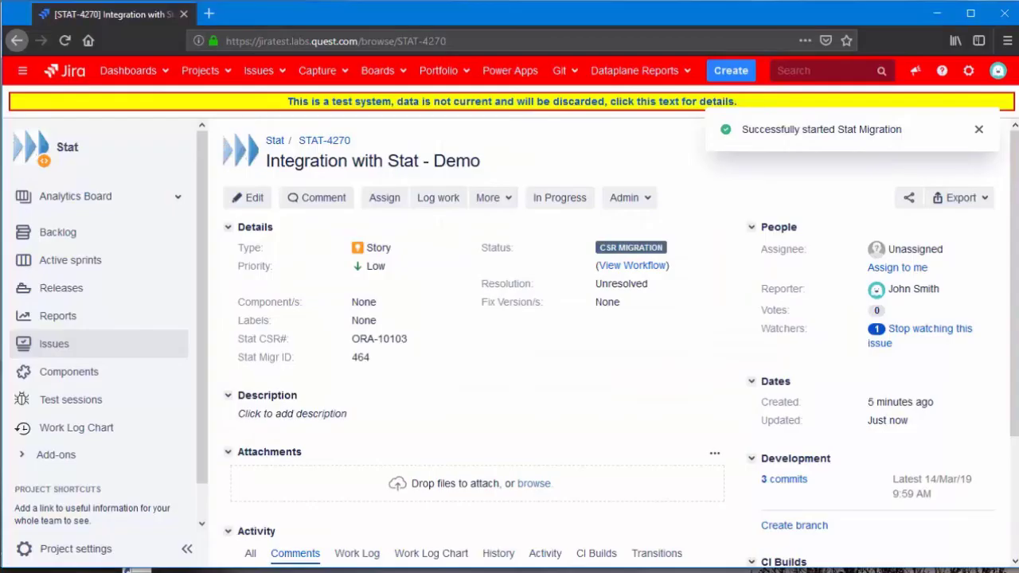
Switch to Jira, refresh the issue, and read the newest comment about the migration
scroll(487, 444, down, 5)
key(F5)
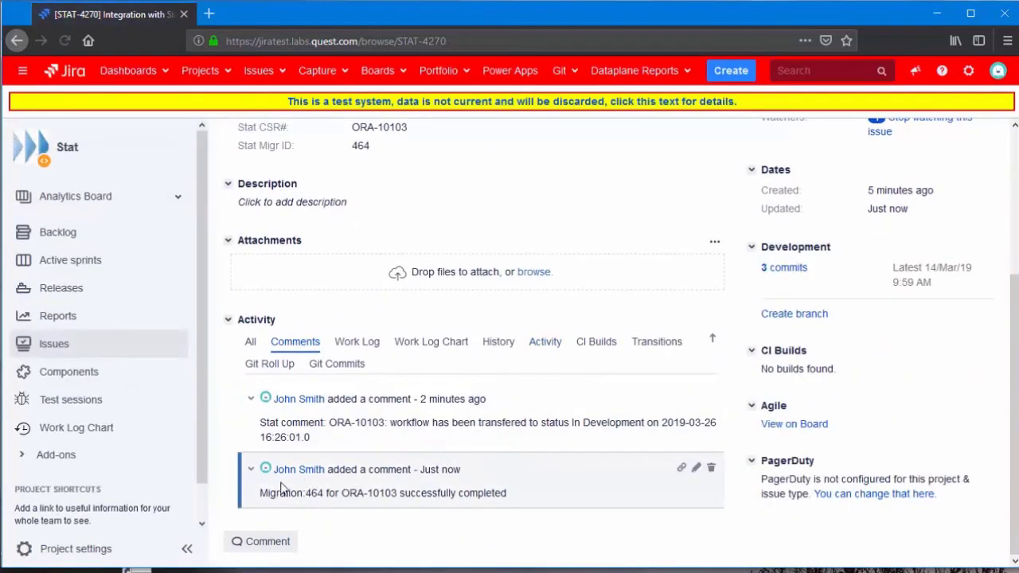
drag(263, 494, 563, 530)
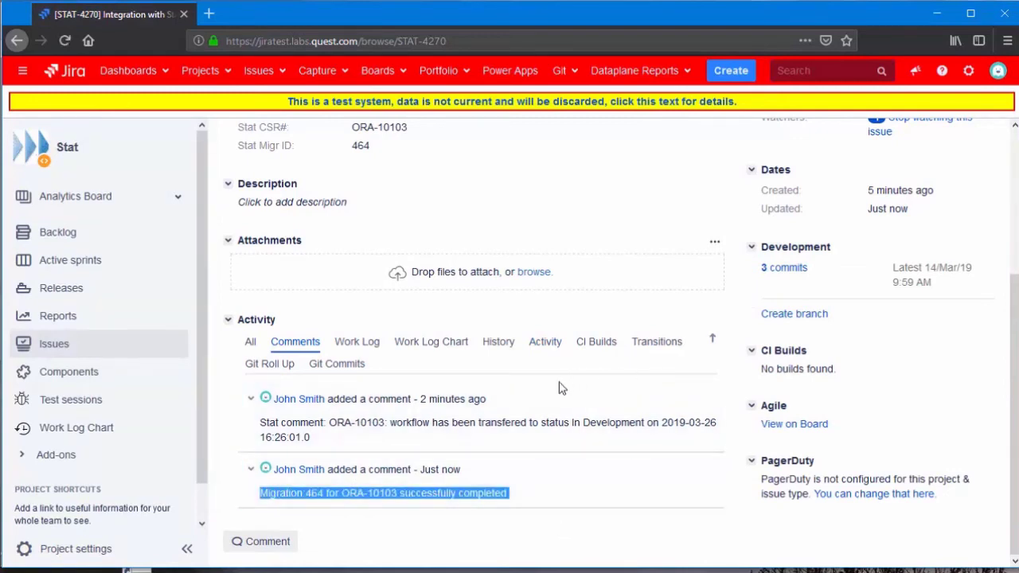
scroll(561, 388, up, 5)
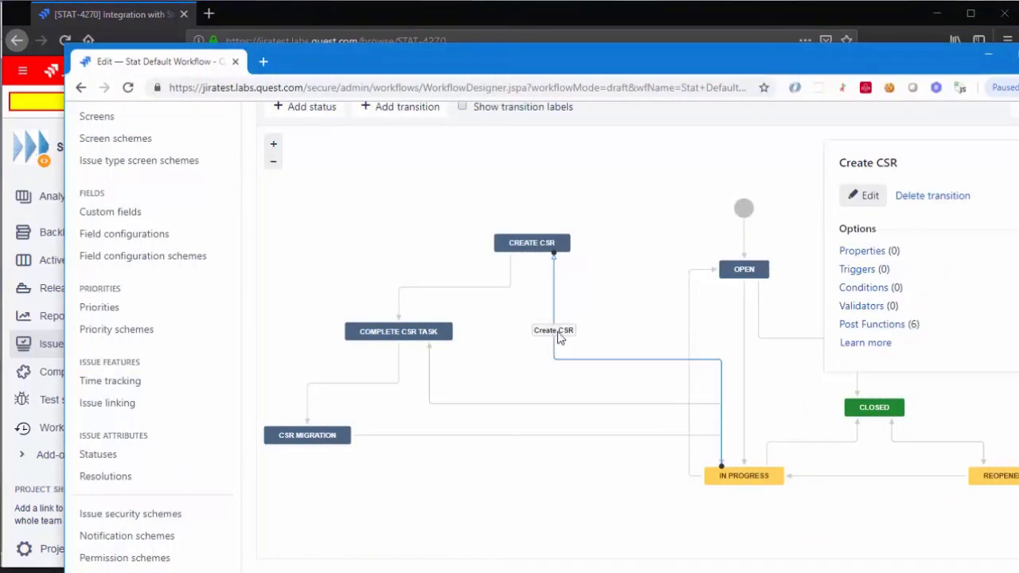
In Stat Default Workflow, open the Create CSR transition's "Rest call to create CSR in Stat" post function and expand its inline script
click(872, 326)
scroll(719, 364, down, 3)
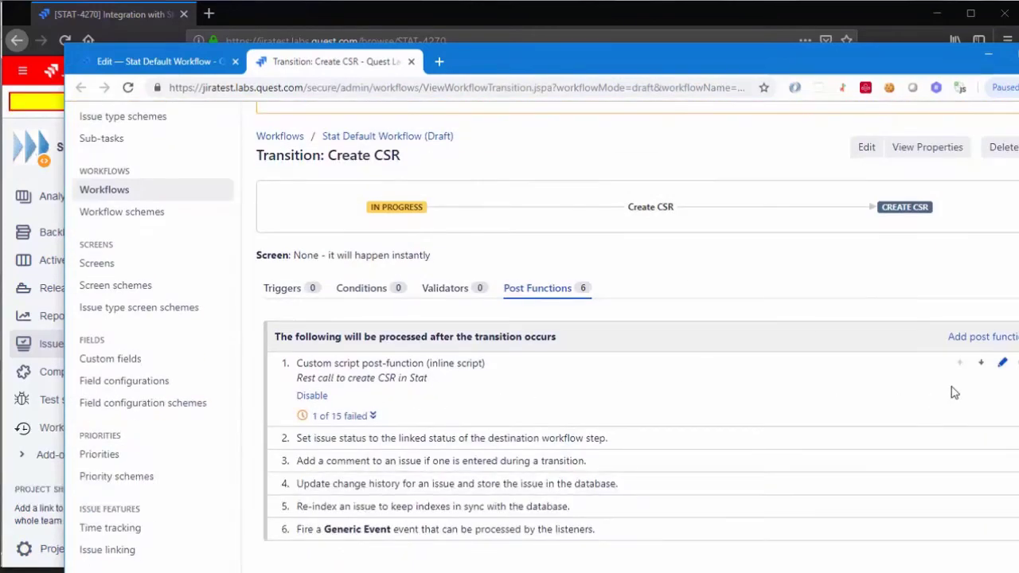
click(1003, 363)
scroll(603, 403, down, 2)
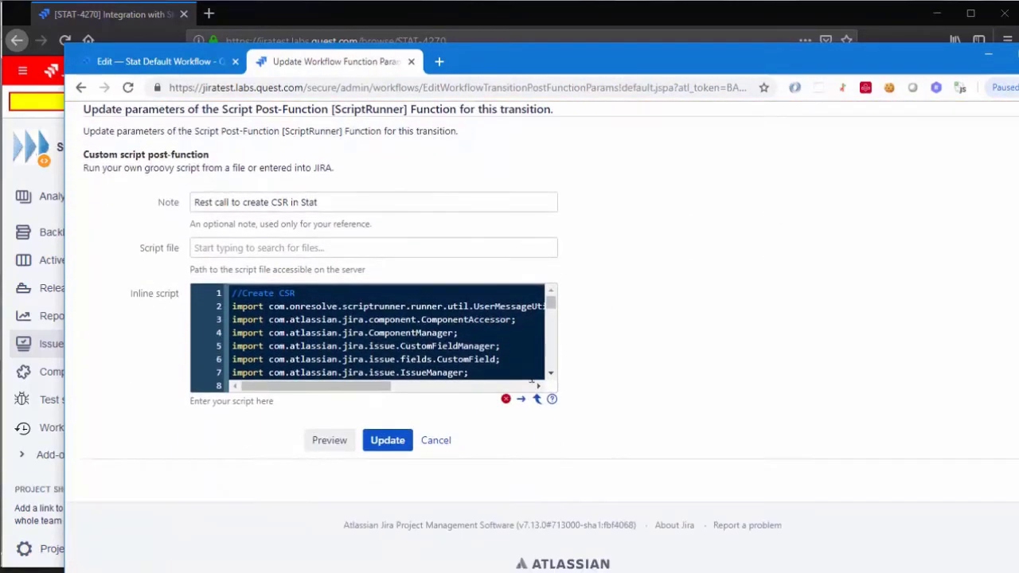
click(500, 359)
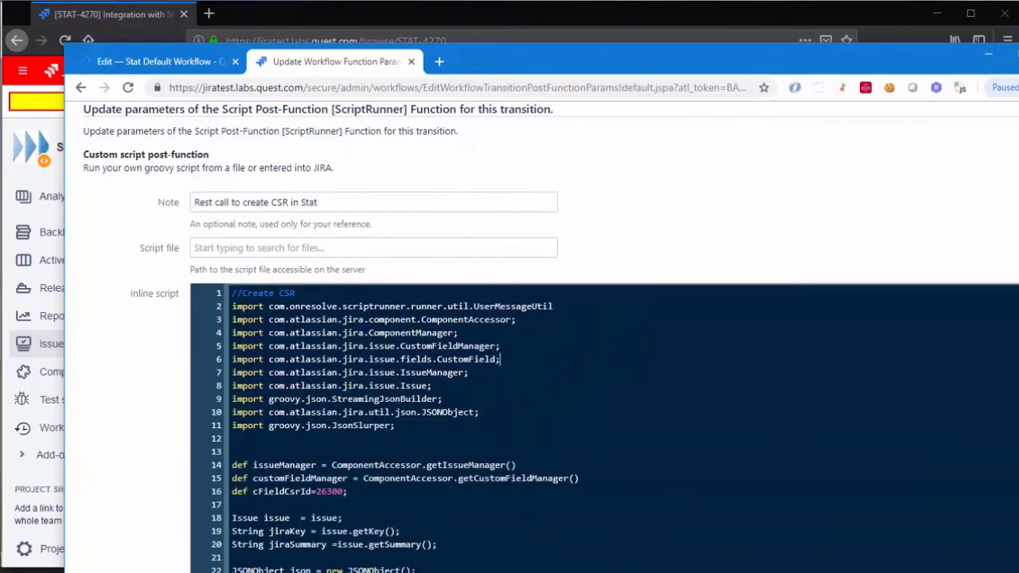
Examine how the script builds the JSON for the new CSR, including the jiraSummary title and jiraKey tracking number
scroll(592, 411, down, 3)
scroll(592, 411, up, 2)
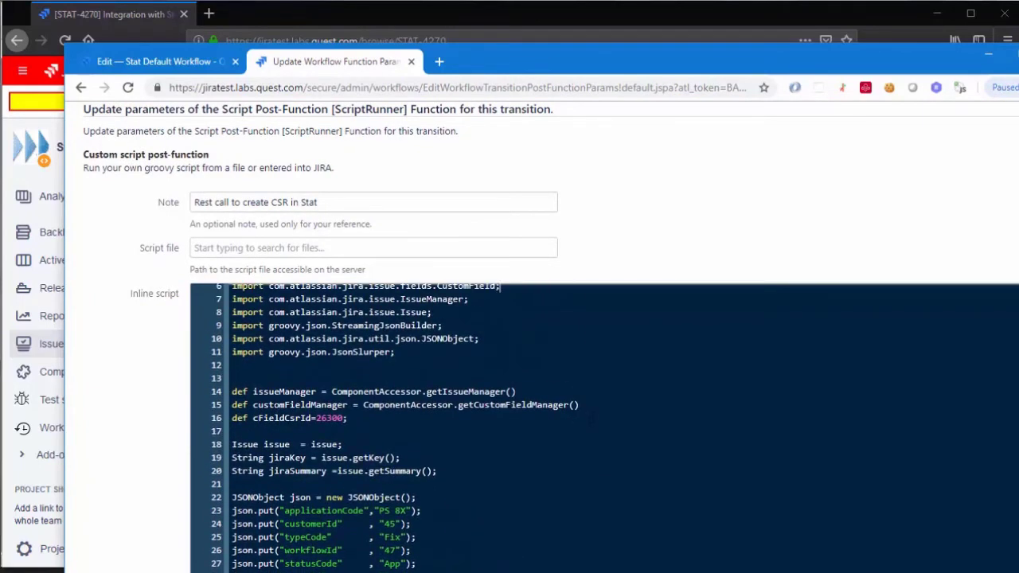
scroll(592, 422, down, 6)
scroll(282, 351, up, 2)
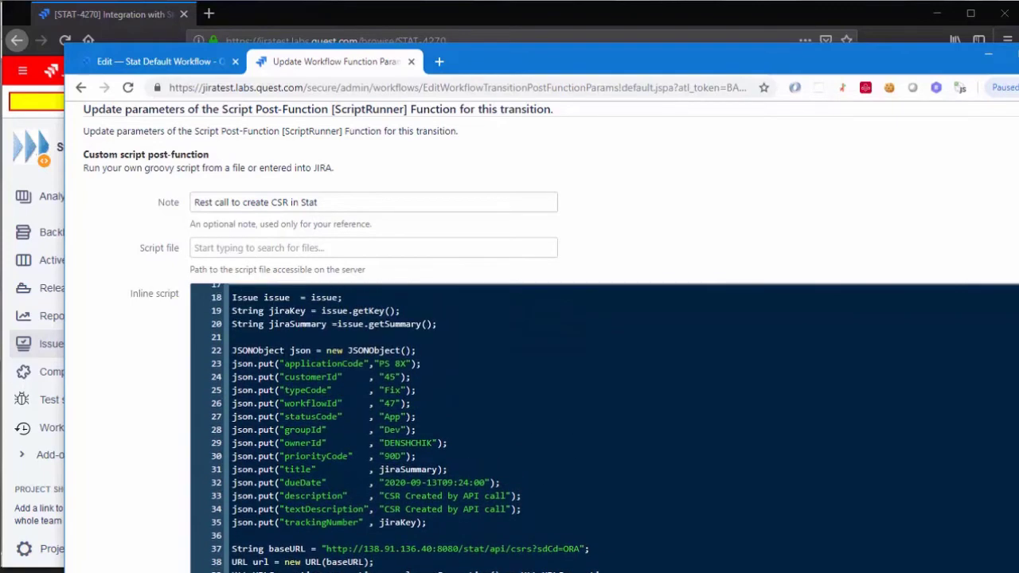
drag(232, 351, 521, 510)
click(449, 470)
double_click(407, 470)
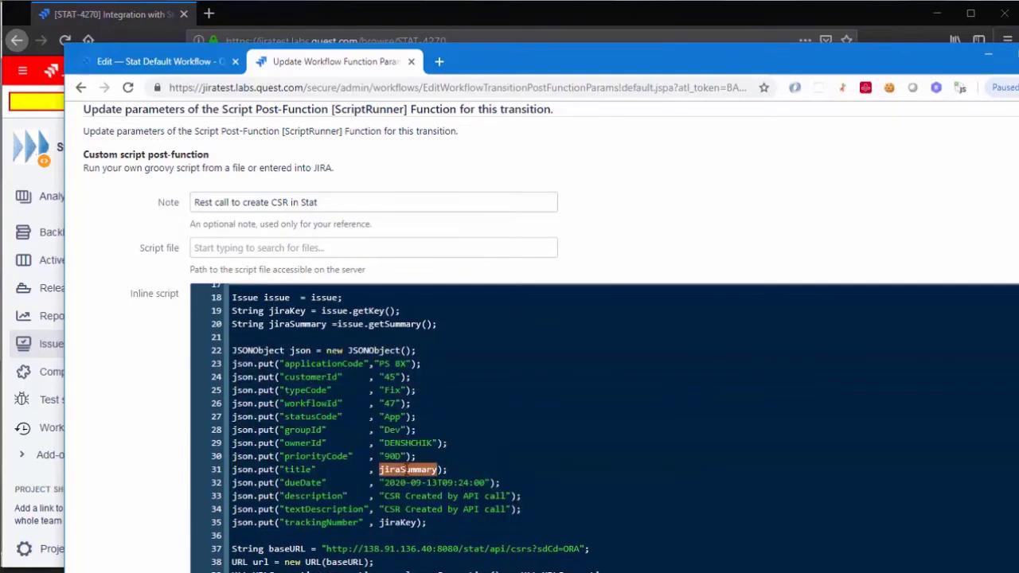
double_click(398, 522)
Examine the script's POST request to Stat and the code that writes the returned CSR number to the issue's custom field
scroll(605, 430, down, 4)
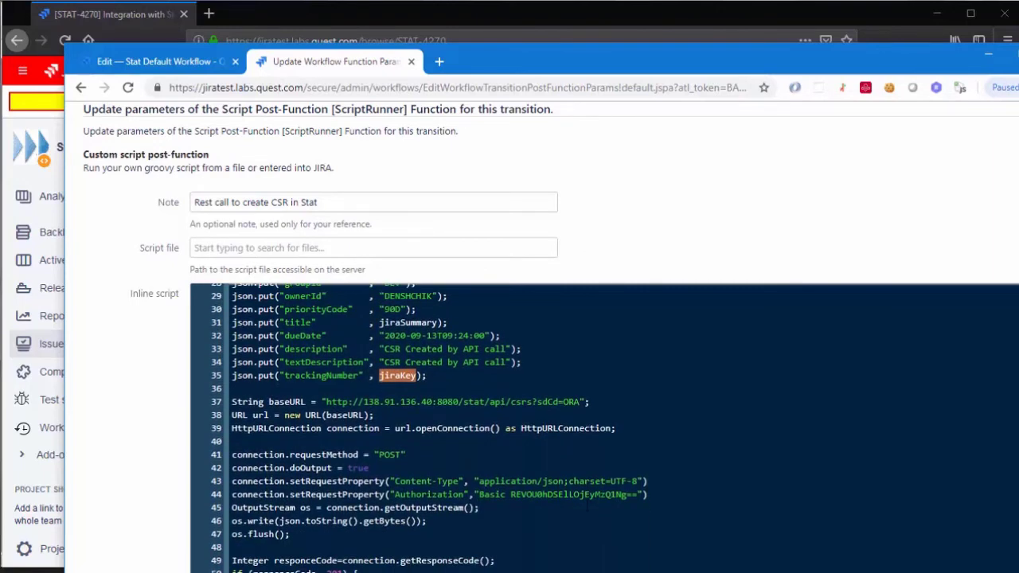
scroll(315, 445, down, 5)
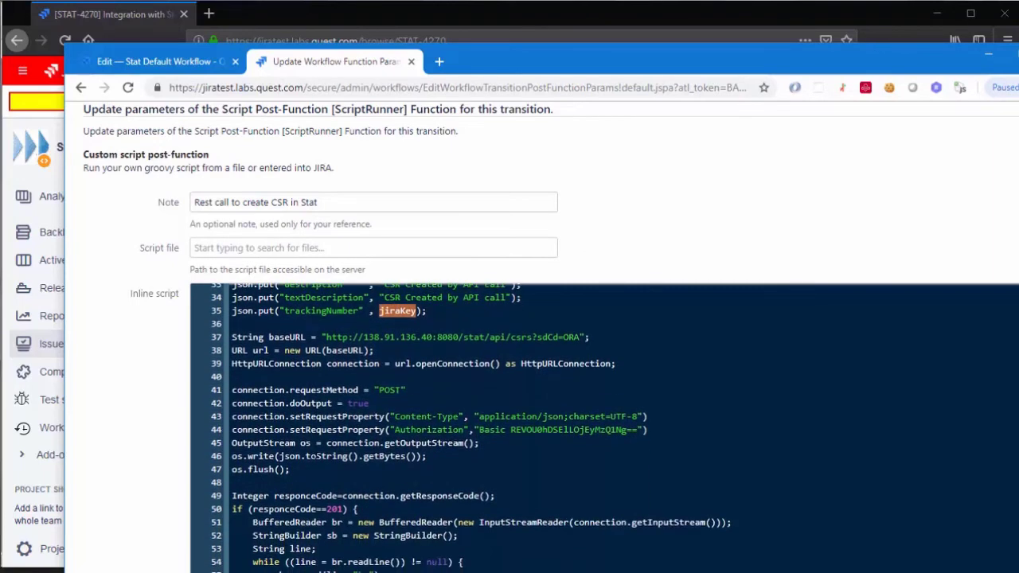
scroll(605, 335, down, 3)
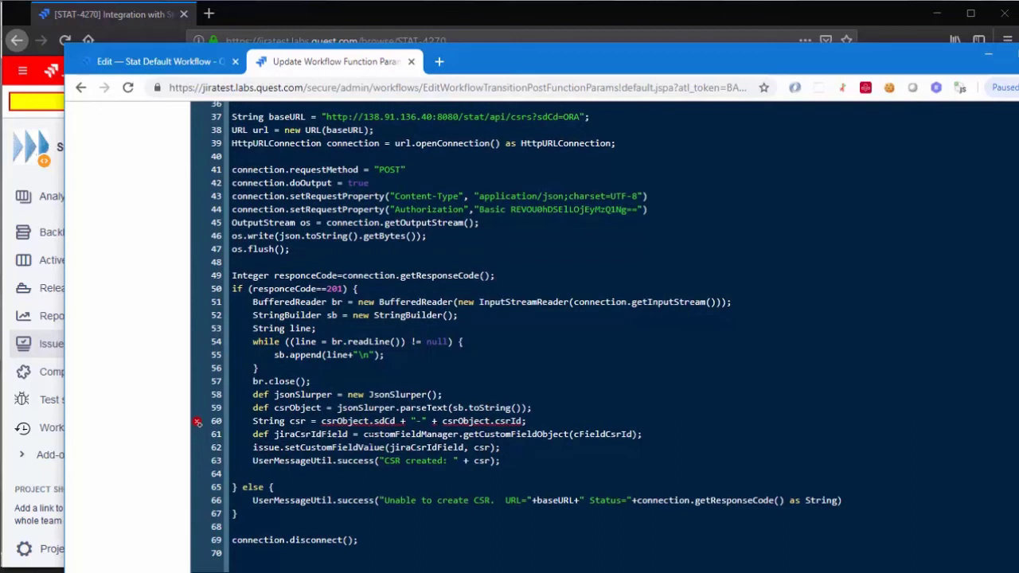
double_click(296, 421)
drag(253, 447, 501, 447)
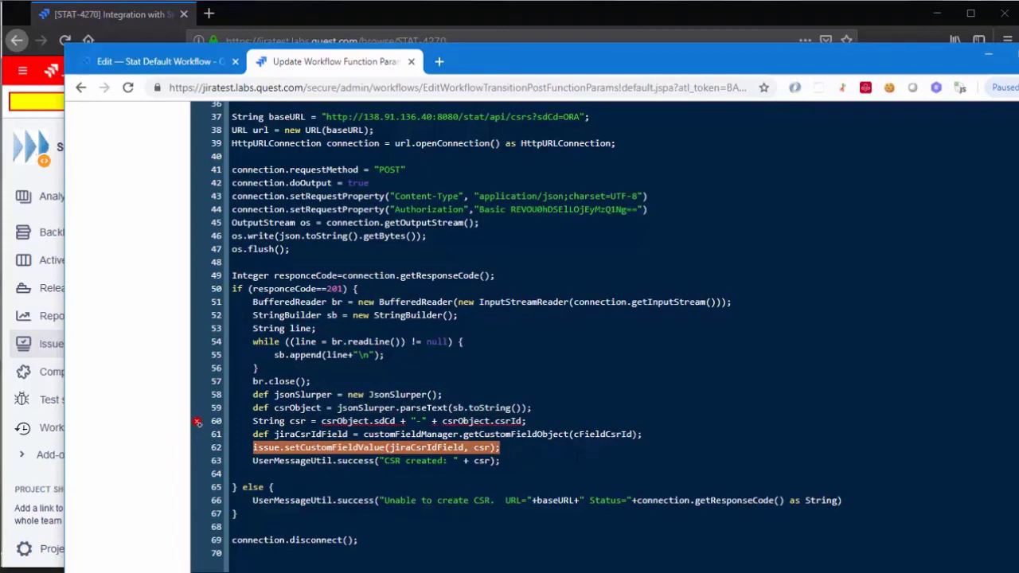
scroll(462, 334, up, 10)
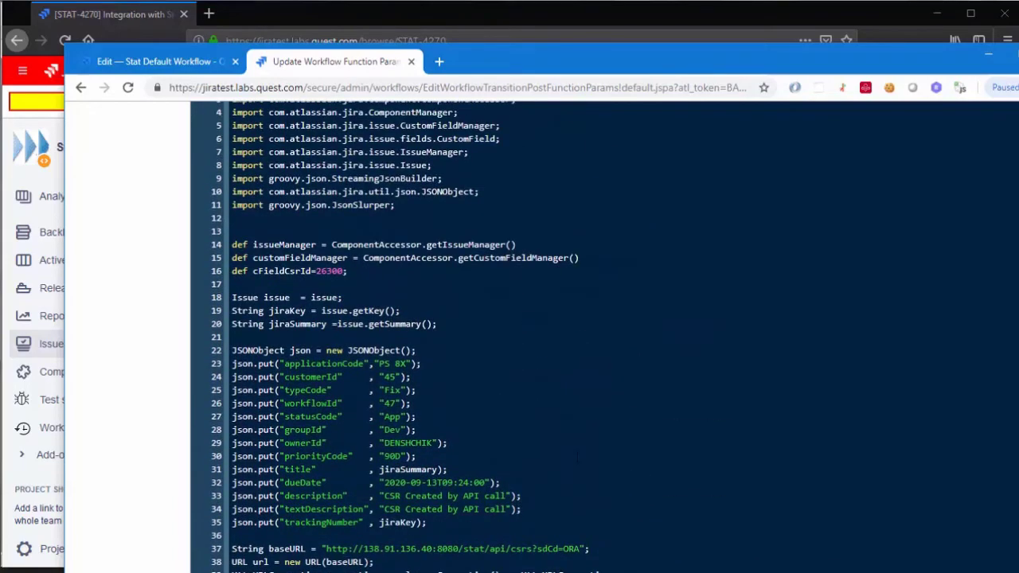
Close the Create CSR script, open the Complete CSR Task transition's custom script post function, and expand its inline script
scroll(550, 362, up, 6)
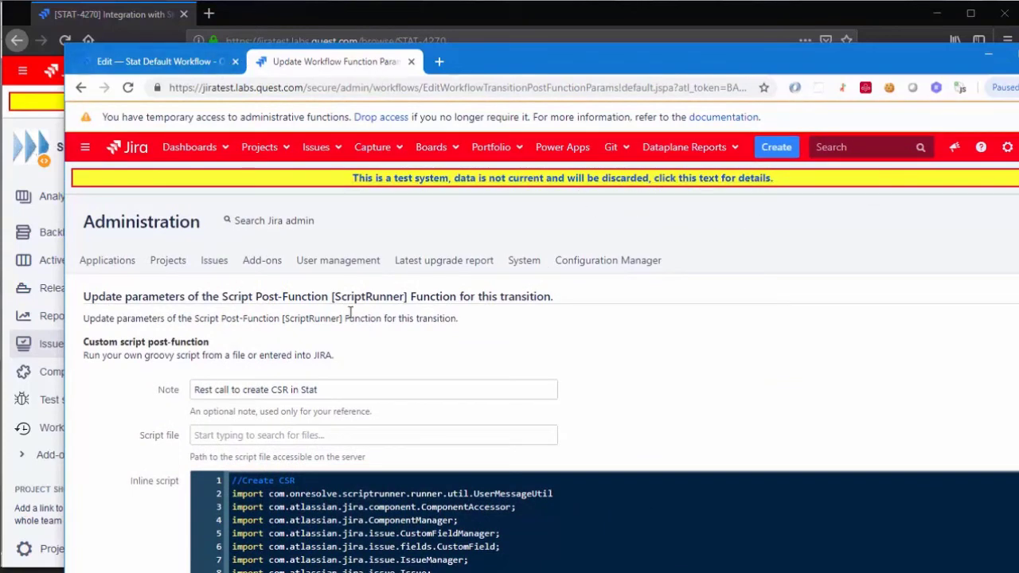
click(411, 62)
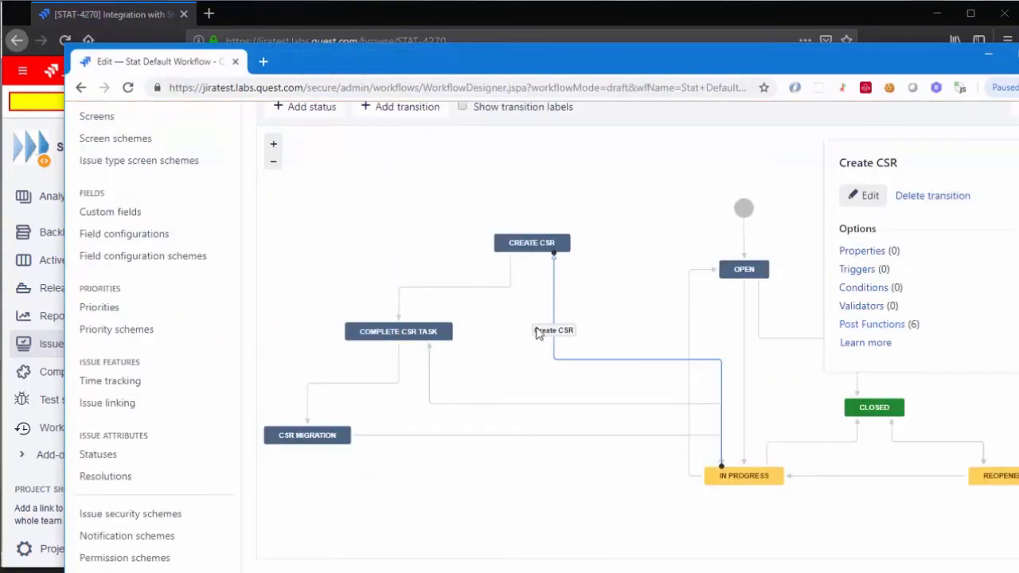
click(456, 291)
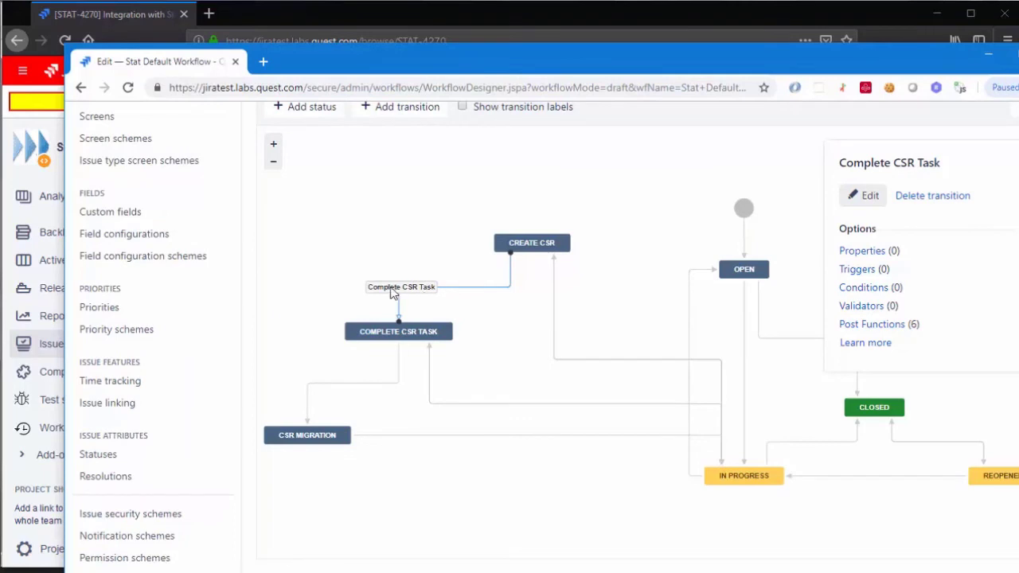
click(875, 332)
scroll(583, 362, down, 4)
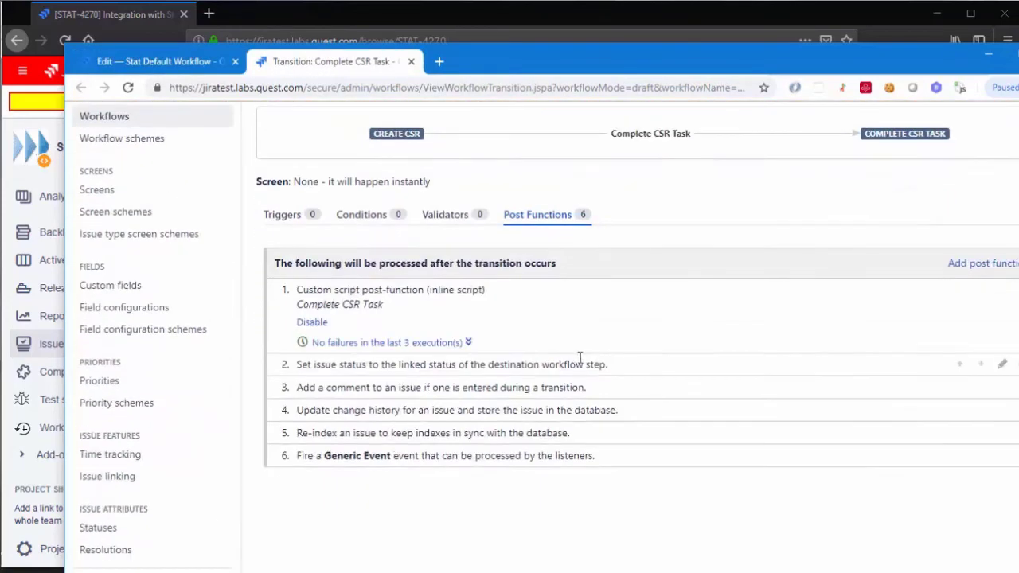
click(1003, 289)
scroll(574, 409, down, 3)
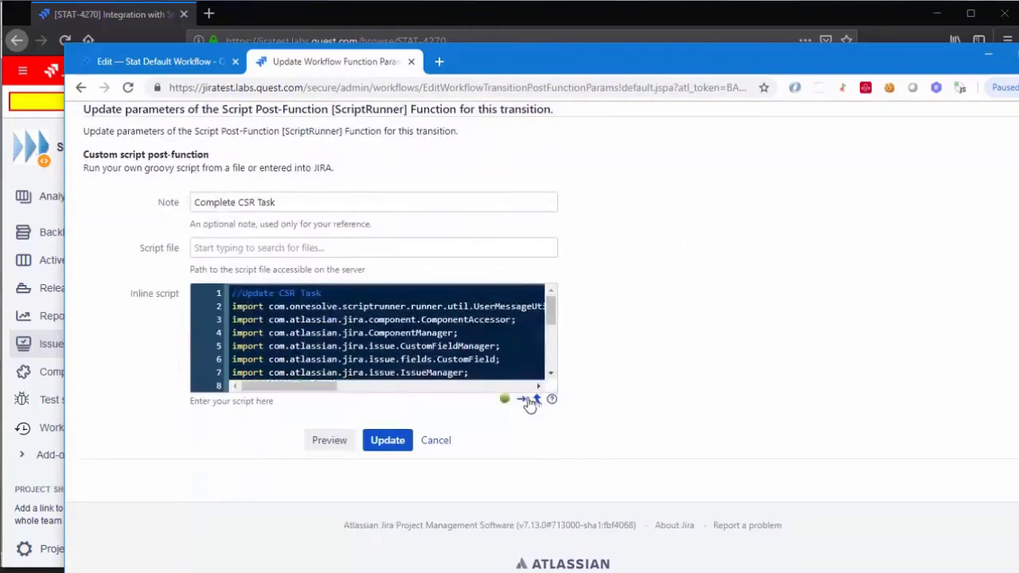
click(526, 400)
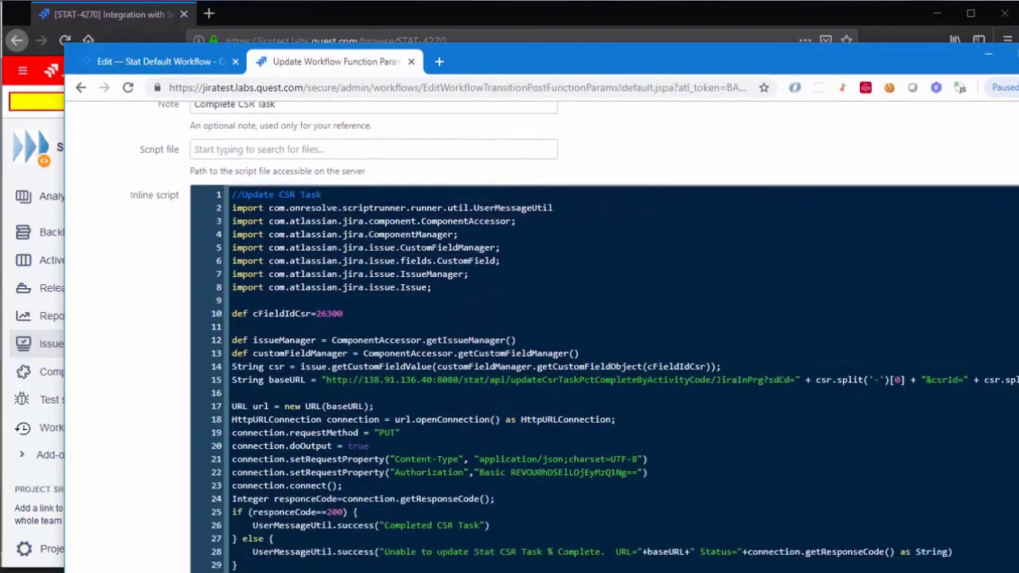
Examine the script's PUT request and base URL for updating the CSR task, and select the Start Migration transition in the workflow diagram
scroll(605, 335, down, 2)
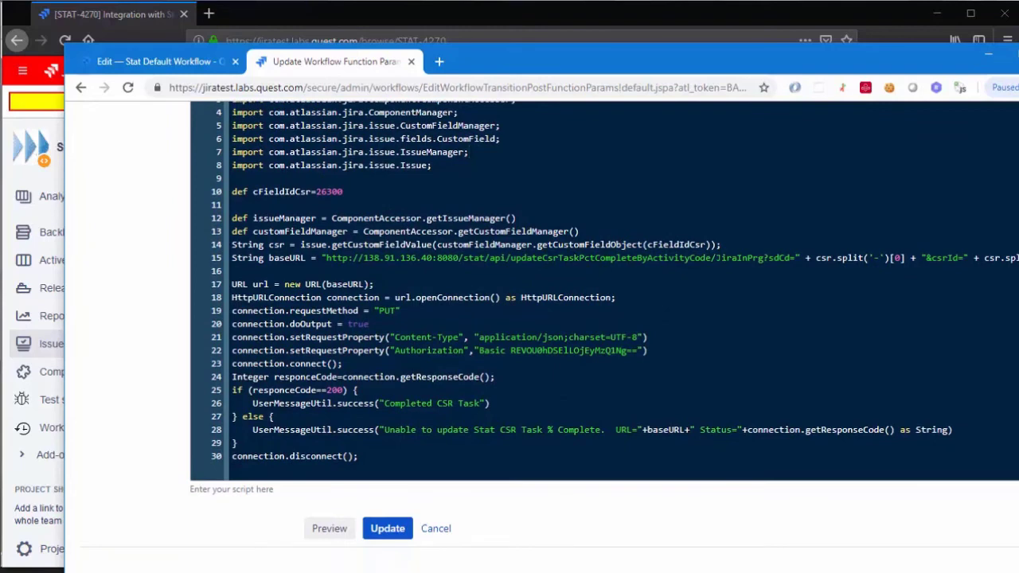
double_click(557, 258)
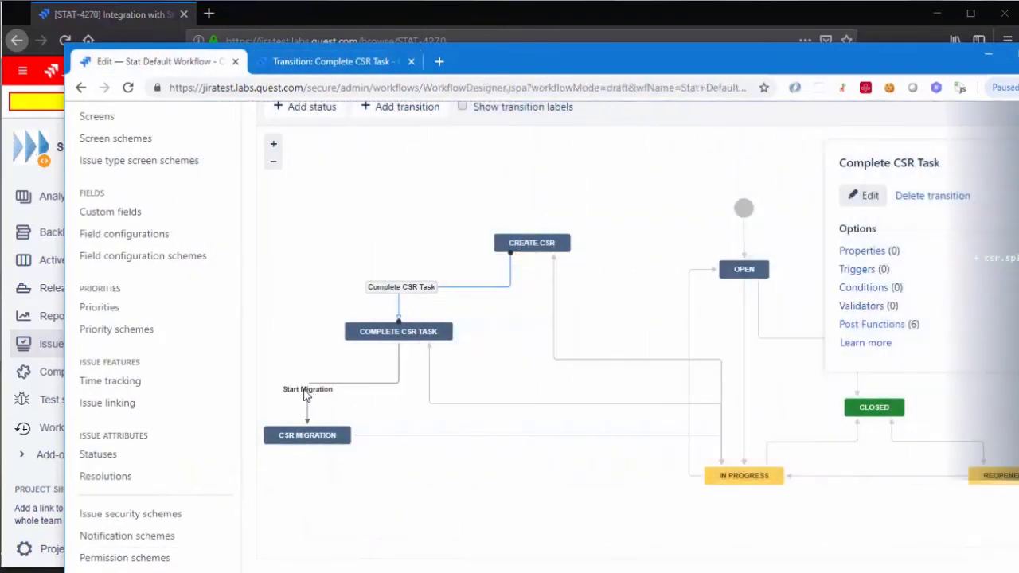
click(307, 388)
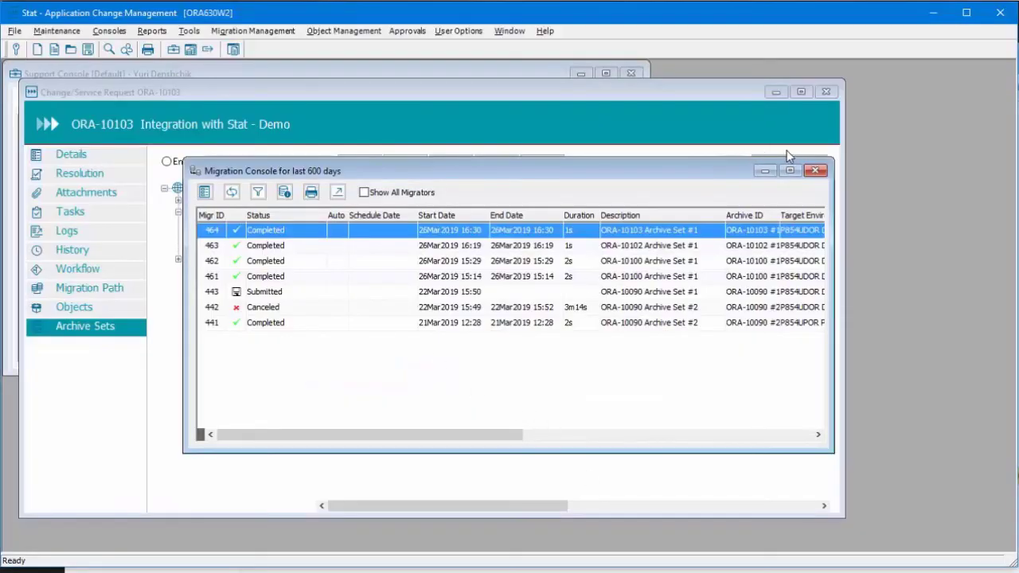
Close the Migration Console in Stat, and in the Jira issue highlight the Stat comment about the workflow transfer to In Development
click(815, 170)
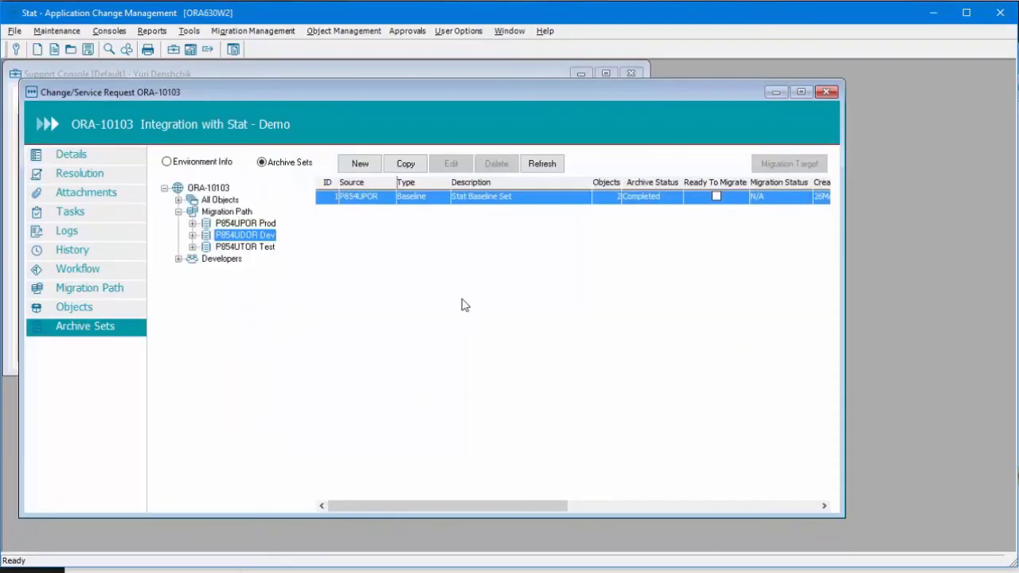
key(alt+Tab)
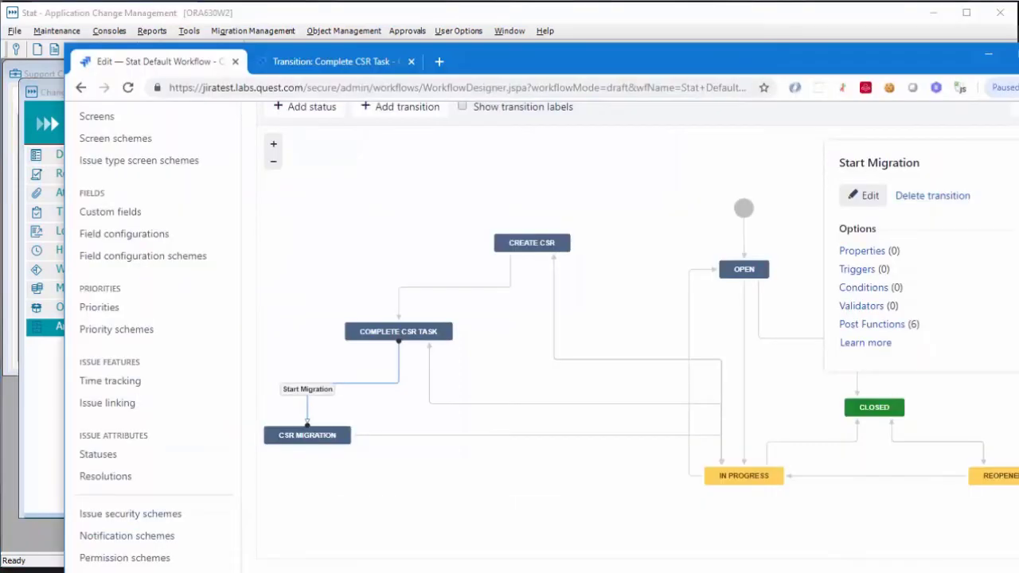
scroll(387, 171, up, 2)
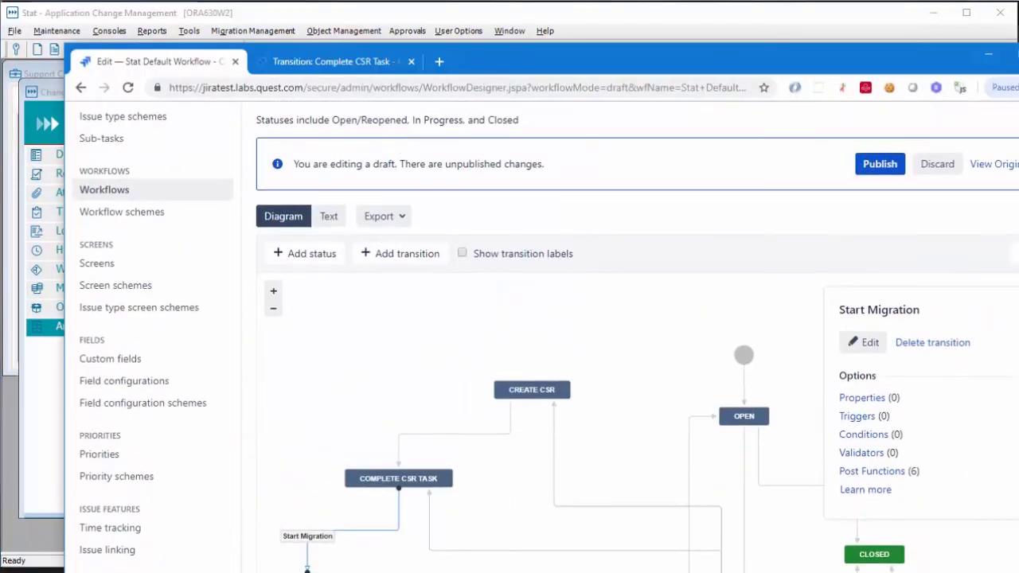
key(alt+Tab)
scroll(375, 442, down, 5)
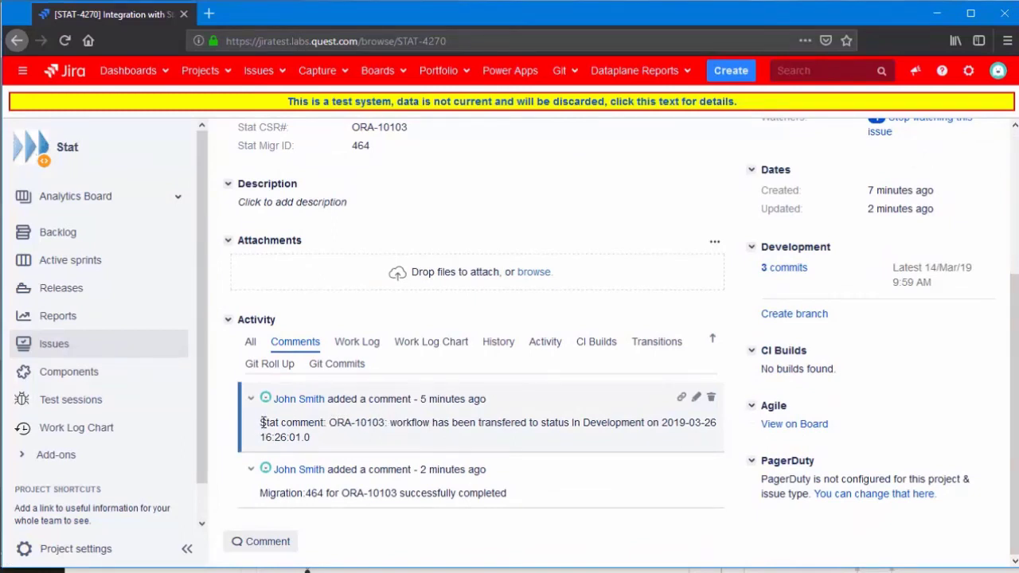
drag(260, 423, 644, 425)
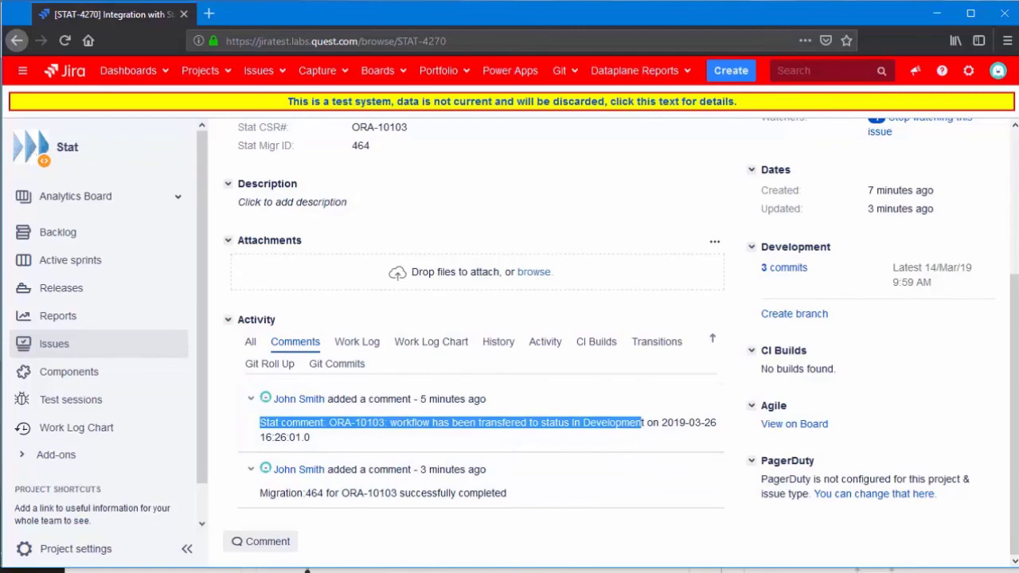
Switch to Stat, close the ORA-10103 change request, and open the domain-specific Business Rules down to the Jira update rules
key(alt+Tab)
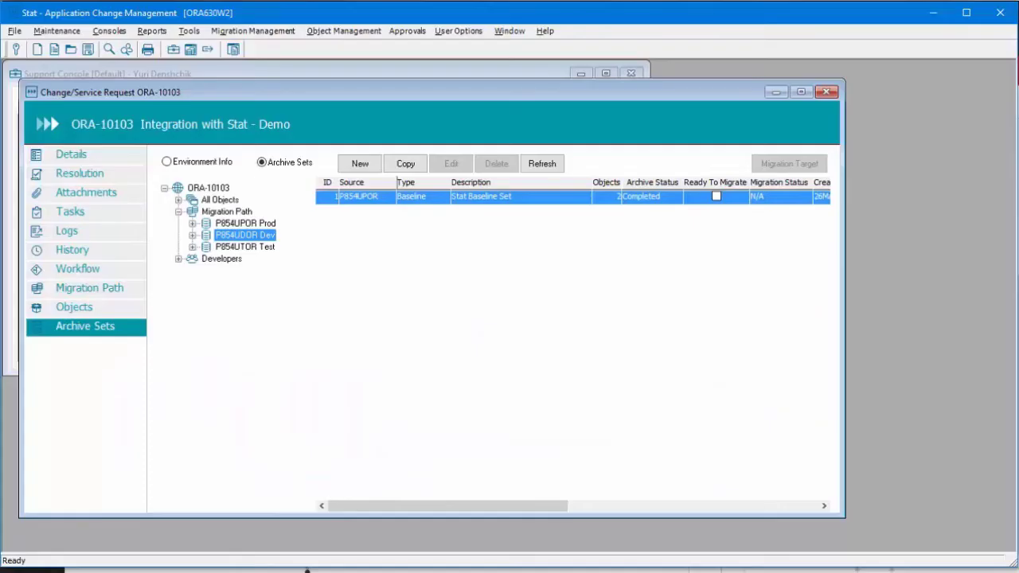
click(827, 92)
click(57, 30)
mouse_move(123, 73)
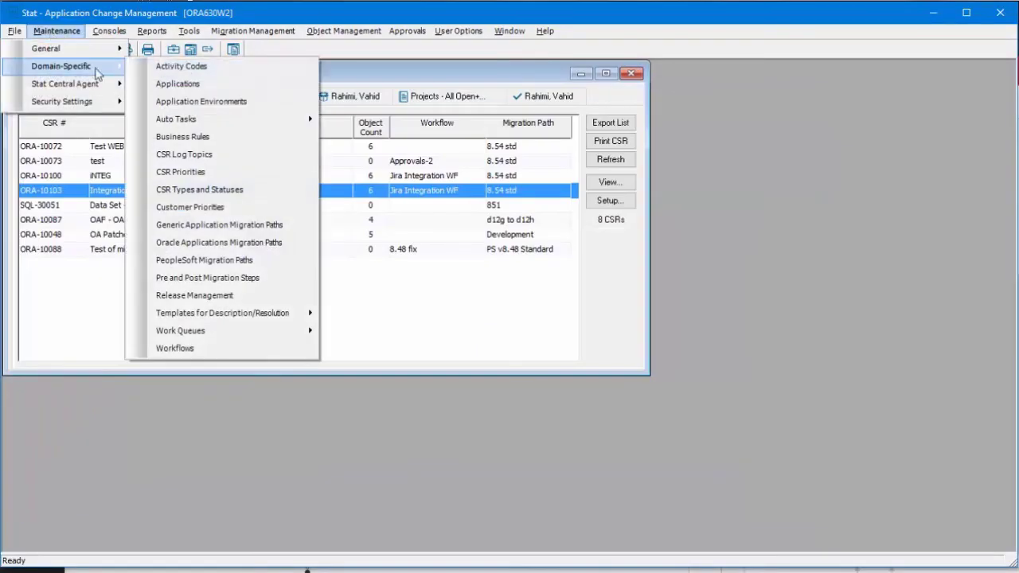
click(204, 140)
scroll(478, 323, down, 4)
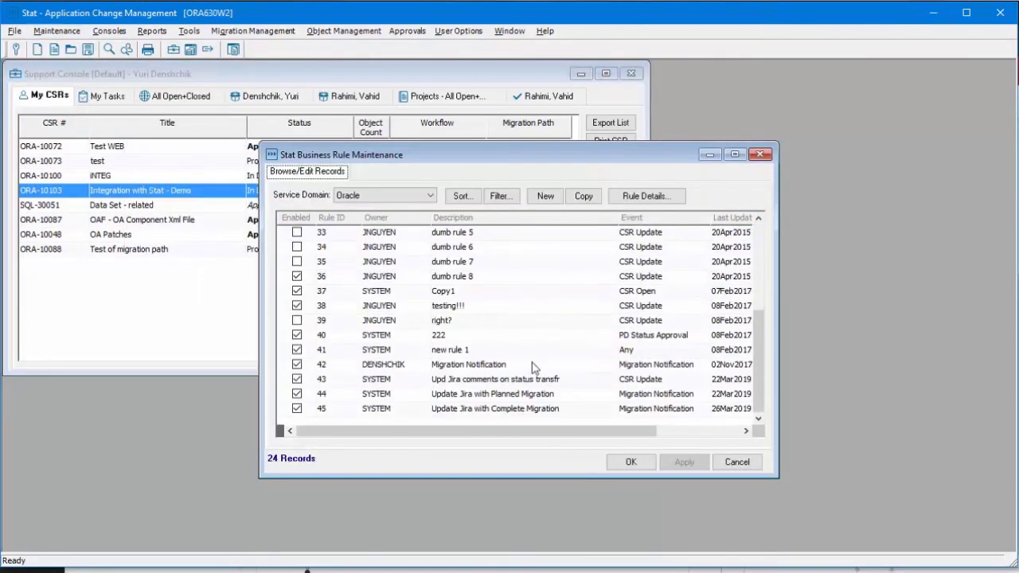
Open the "Upd Jira comments on status transfr" rule and examine its CSR Status criterion
click(495, 381)
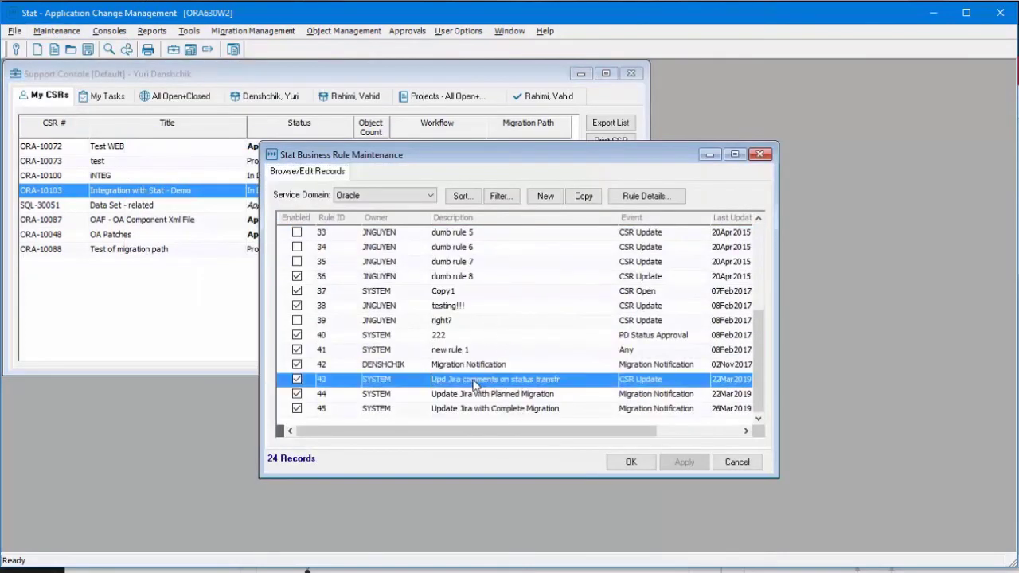
double_click(474, 382)
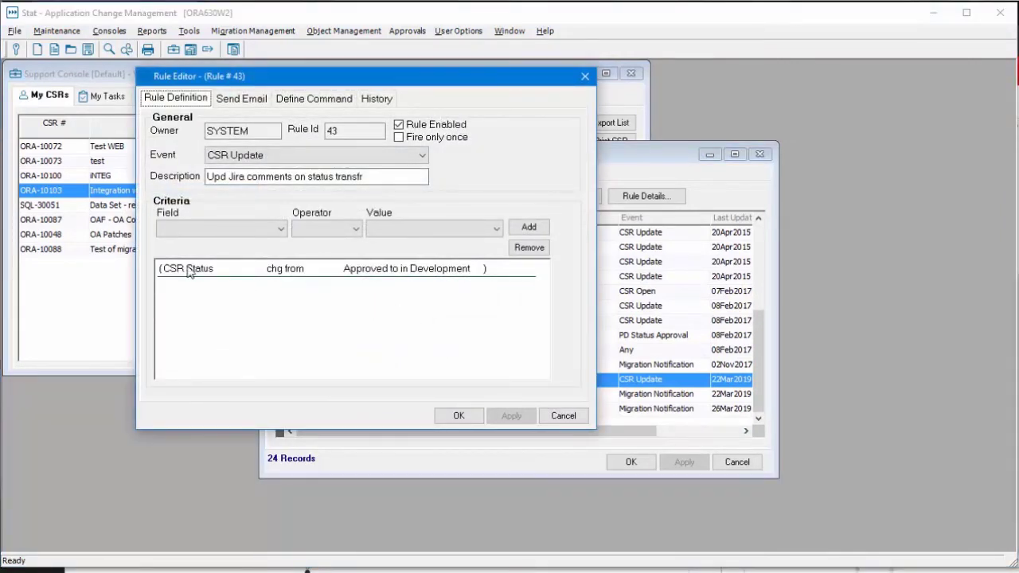
click(174, 273)
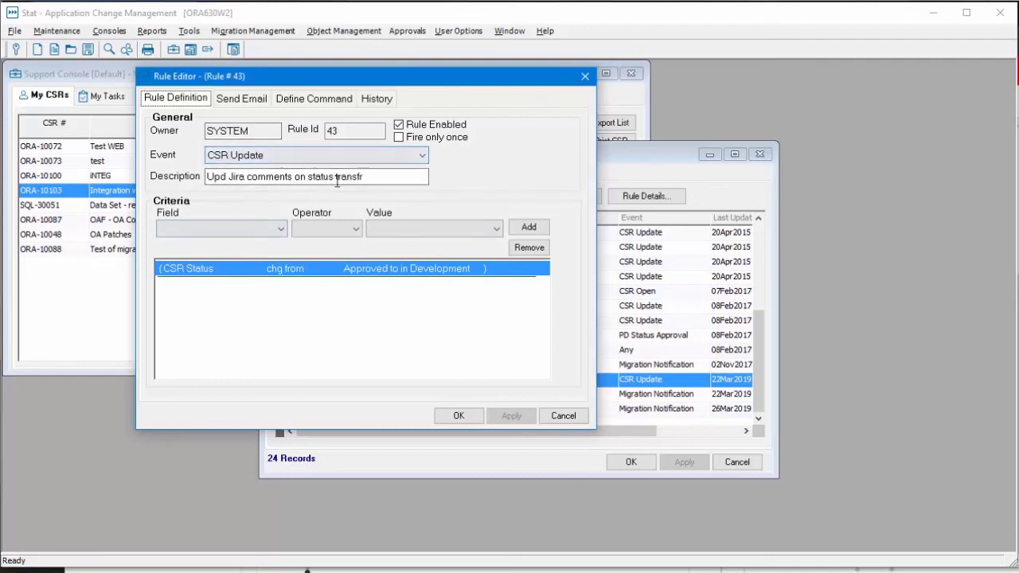
Examine the rule's curl command, including the CSR ID and TRACKING_NUMBER parameters, and close the rule without saving
click(312, 98)
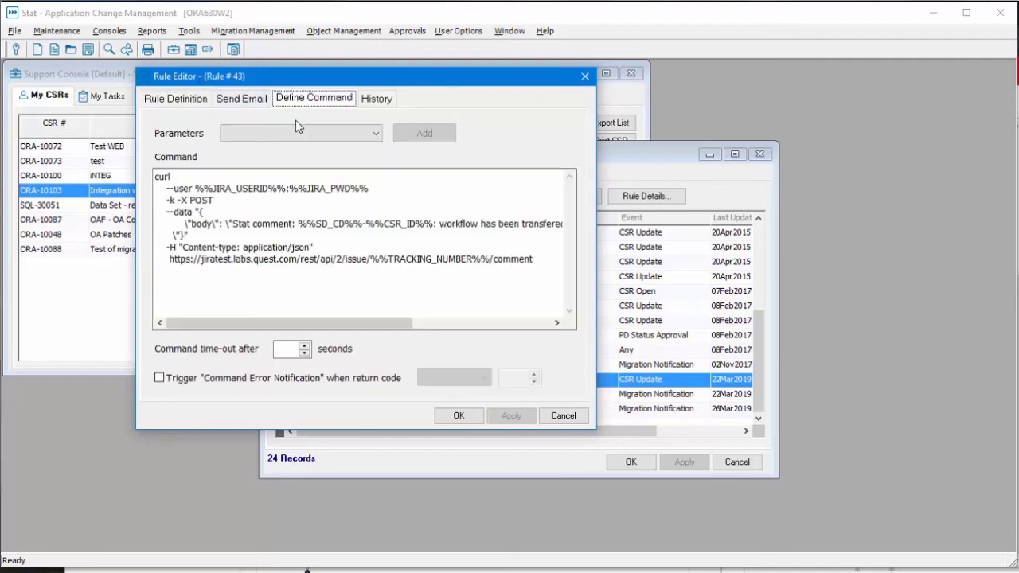
double_click(172, 176)
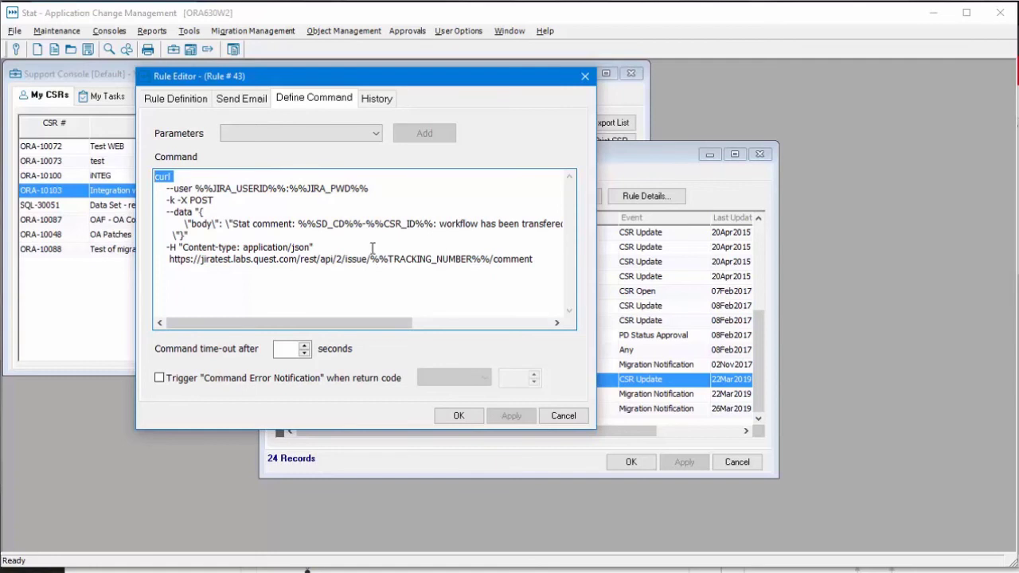
drag(306, 224, 435, 224)
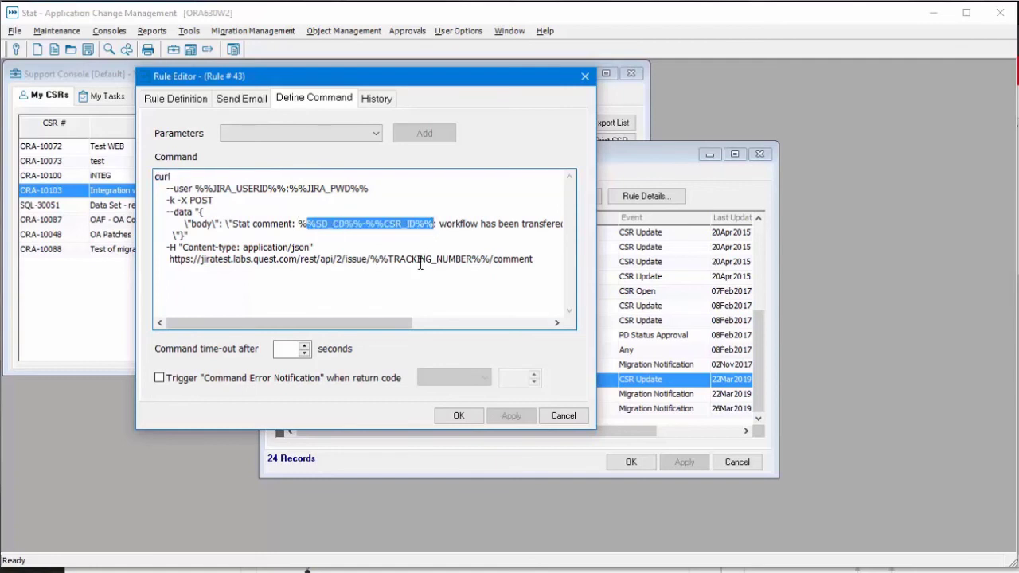
drag(370, 261, 489, 256)
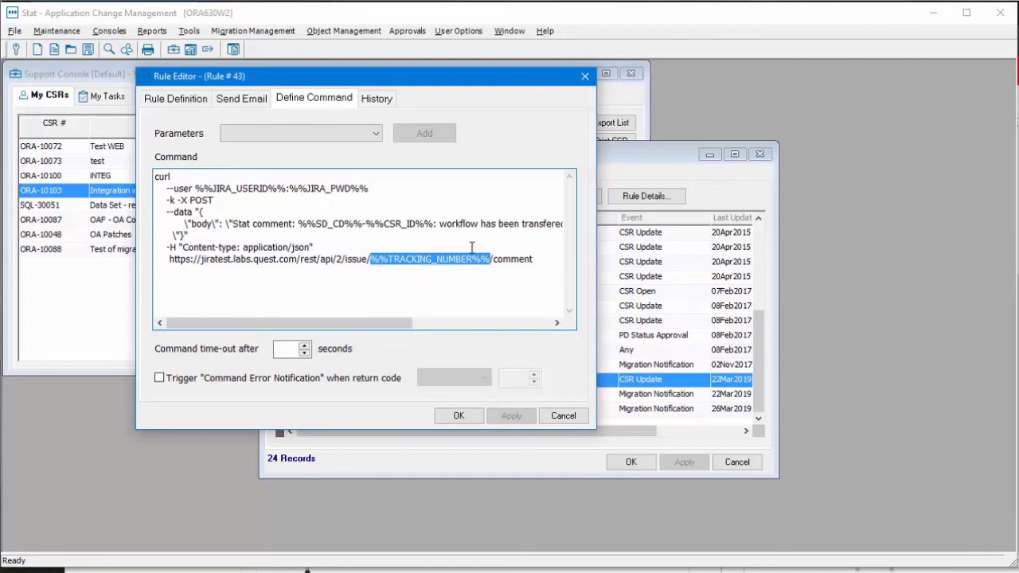
click(533, 263)
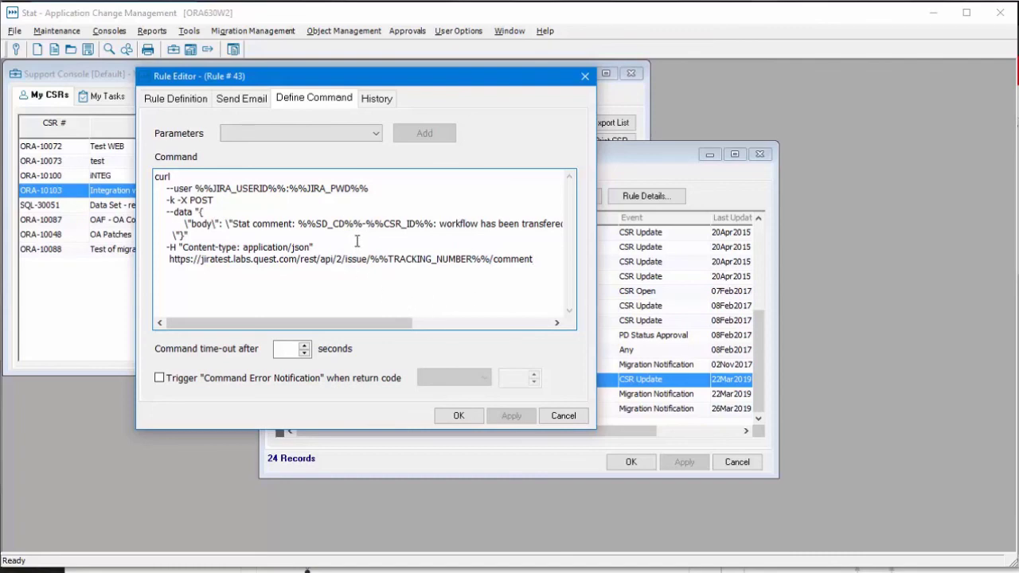
click(563, 416)
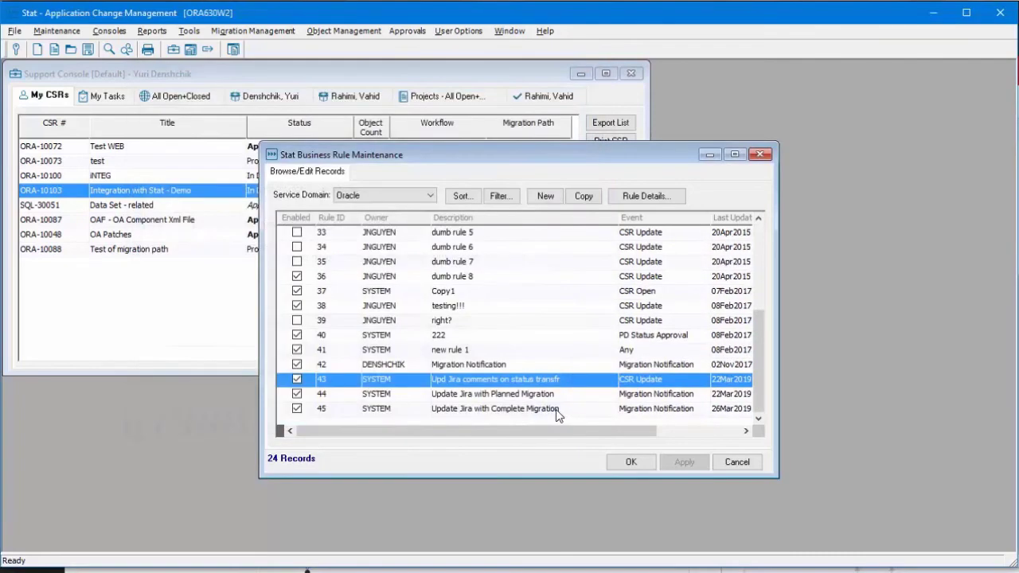
Open the "Update Jira with Complete Migration" rule and examine the curl command that posts the migration comment to the Jira issue
click(460, 408)
double_click(461, 408)
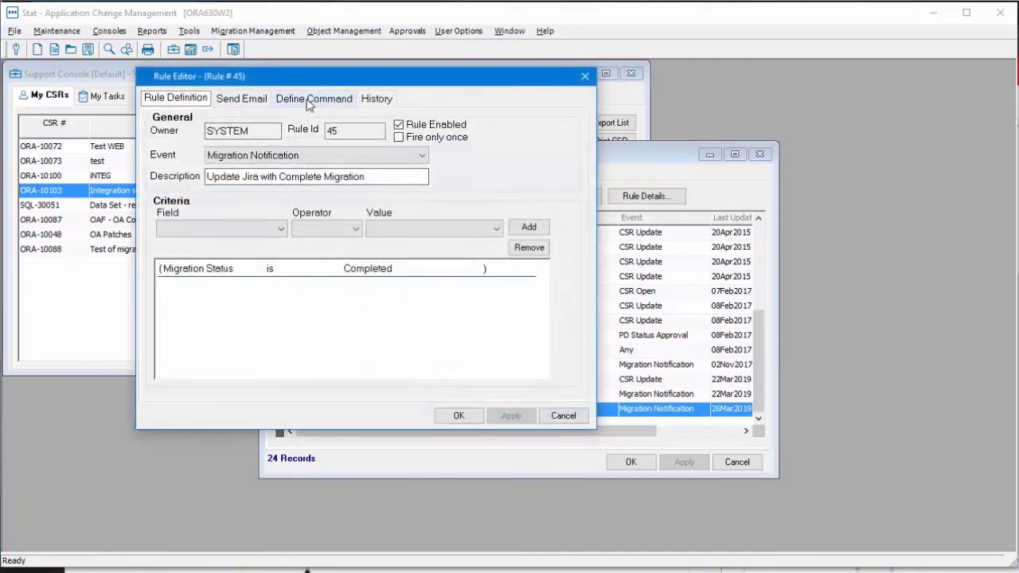
click(320, 99)
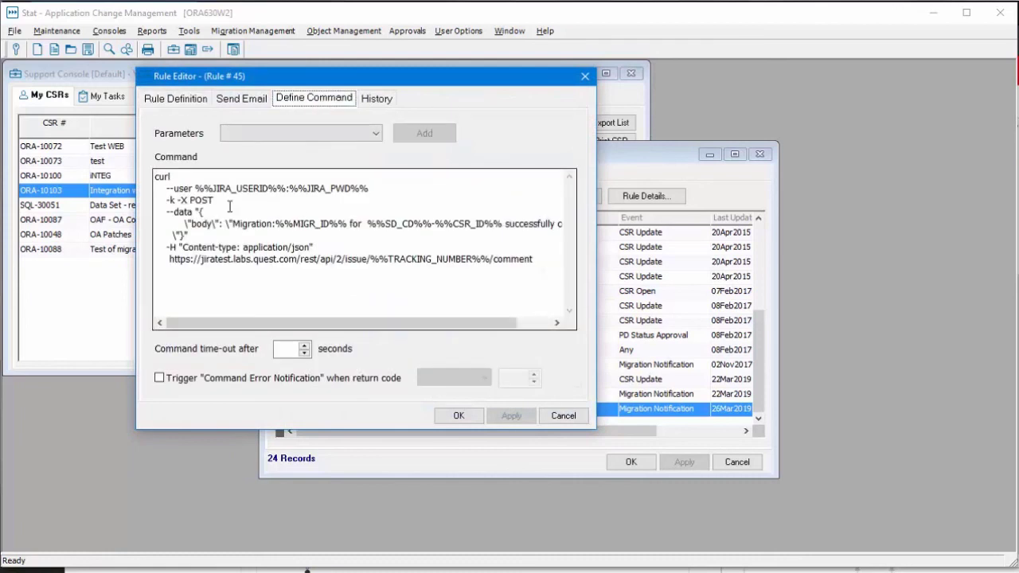
drag(155, 176, 243, 235)
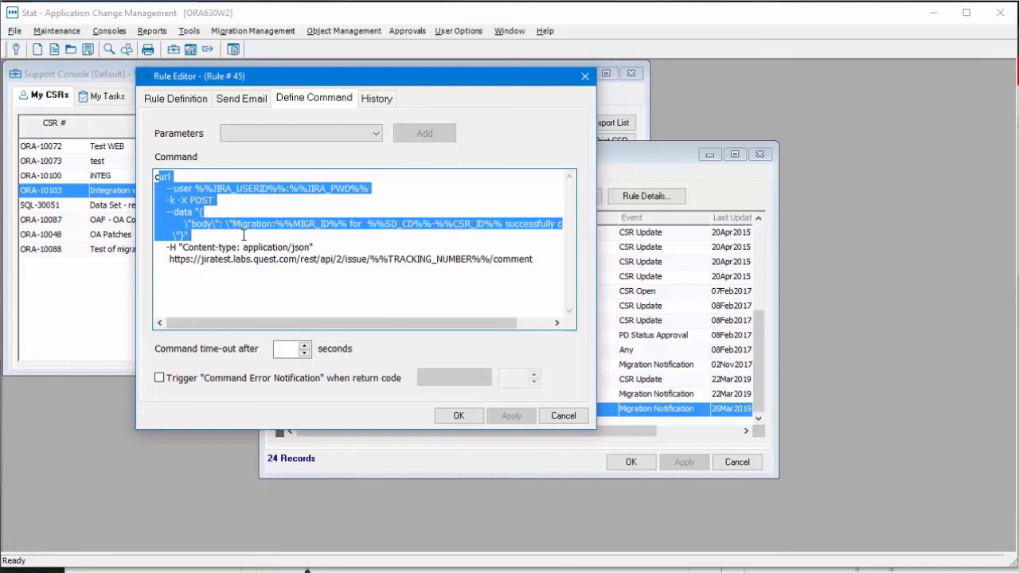
click(330, 247)
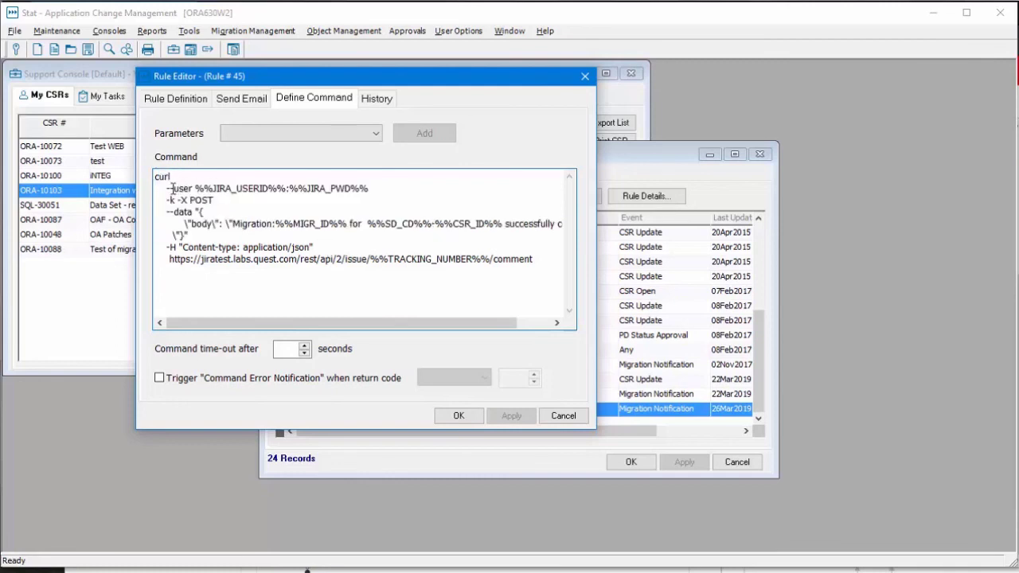
drag(174, 188, 191, 200)
click(437, 275)
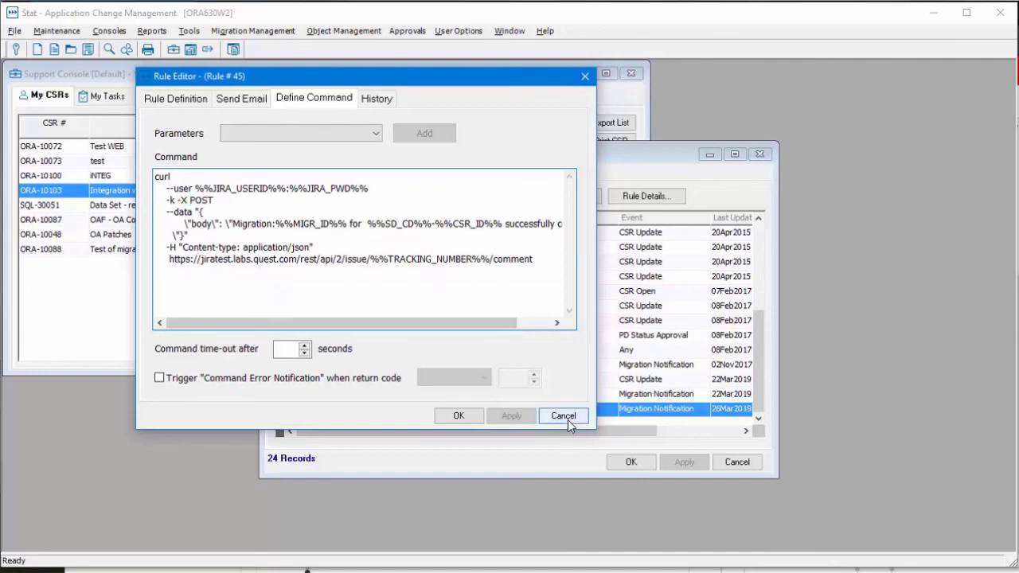